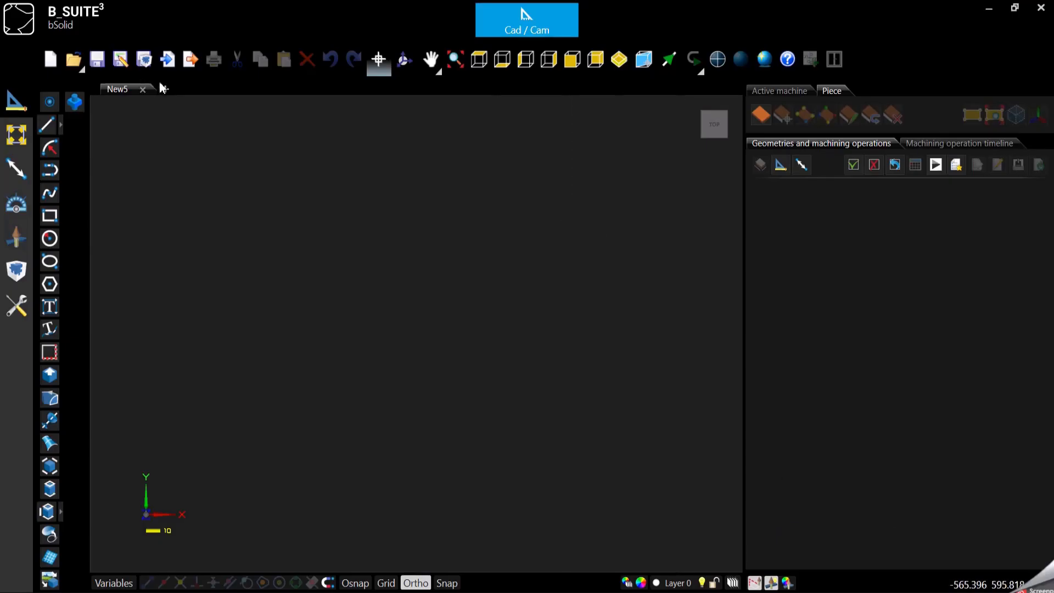
# Import the drawing SIDE_T_K_1.dxf from the DEMO folder.
pyautogui.click(168, 64)
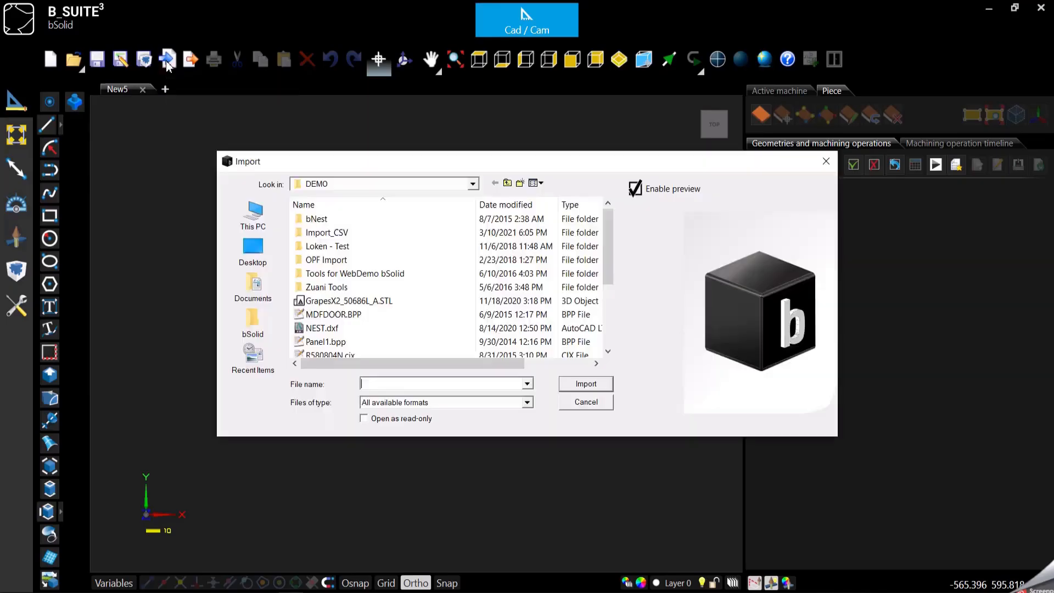
pyautogui.scroll(-2, 351, 296)
pyautogui.doubleClick(354, 303)
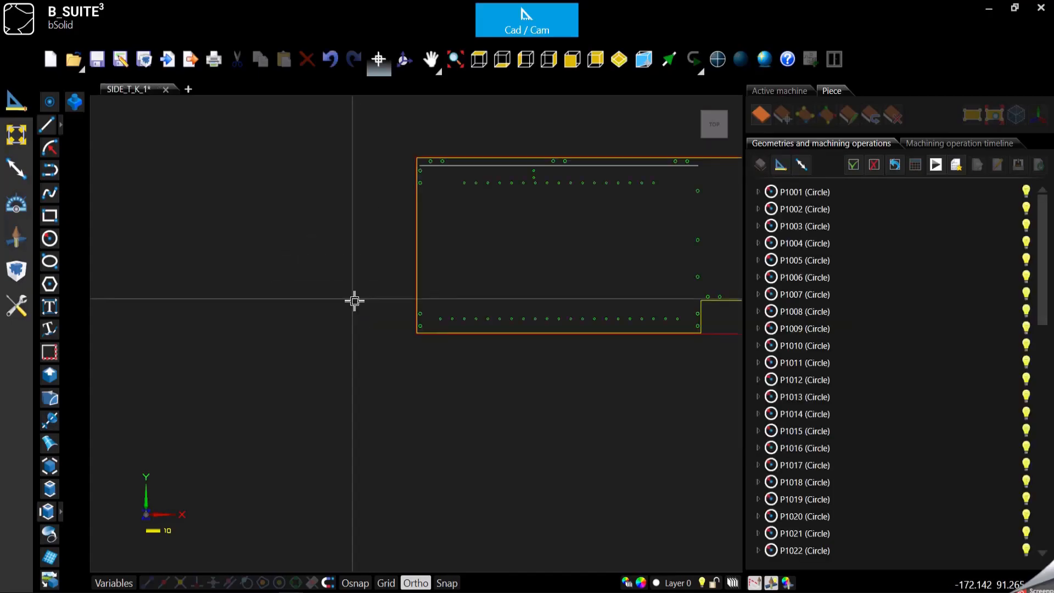
pyautogui.scroll(-3, 311, 355)
pyautogui.scroll(4, 454, 280)
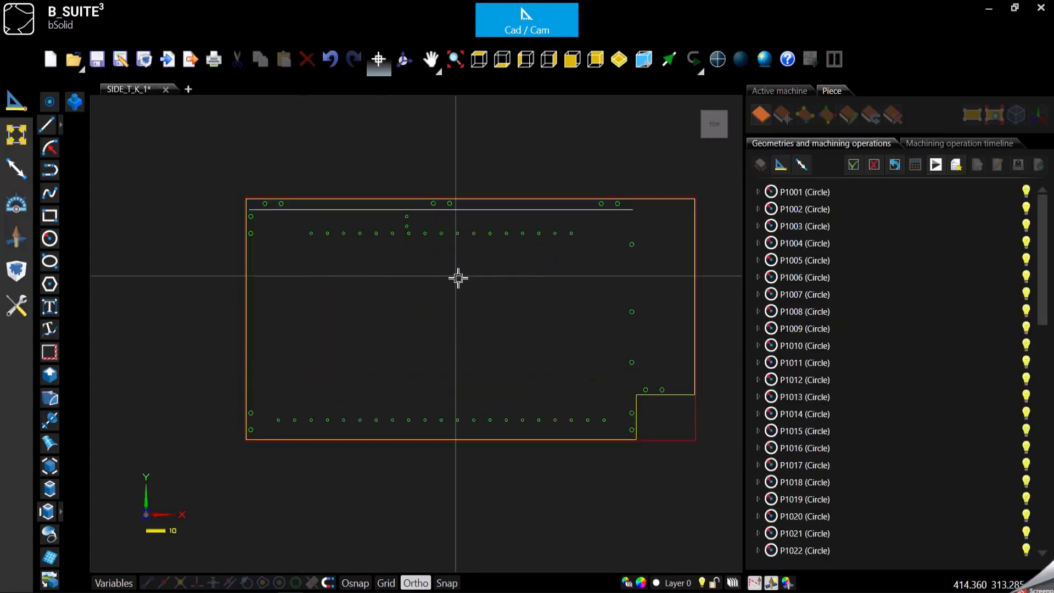
pyautogui.scroll(-1, 370, 324)
pyautogui.scroll(1, 459, 310)
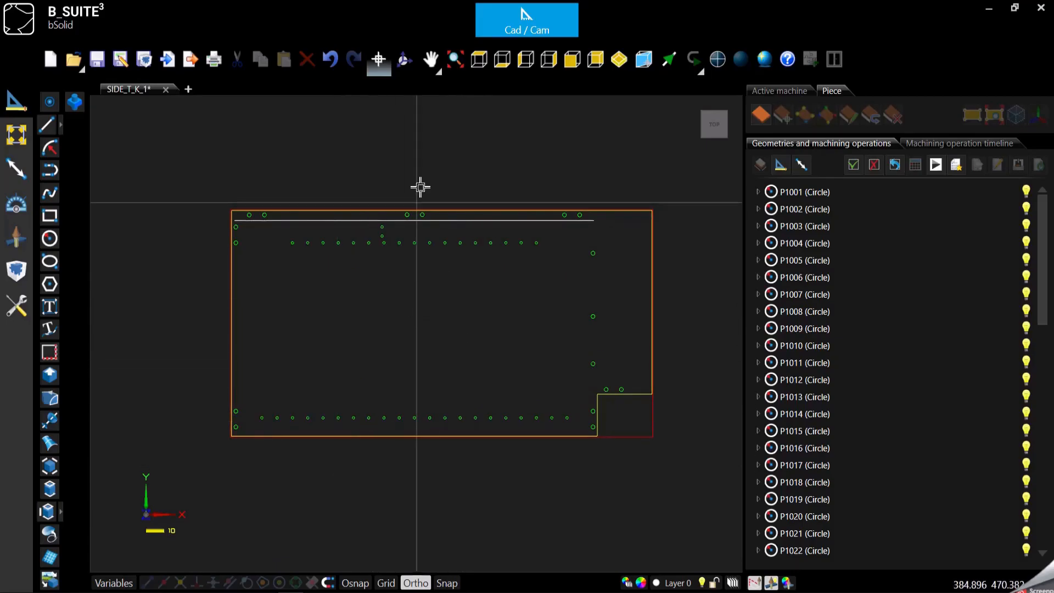
# Create the workpiece from the panel's outer rectangle in the imported geometry, sized 887 x 461 x 19.
pyautogui.click(573, 59)
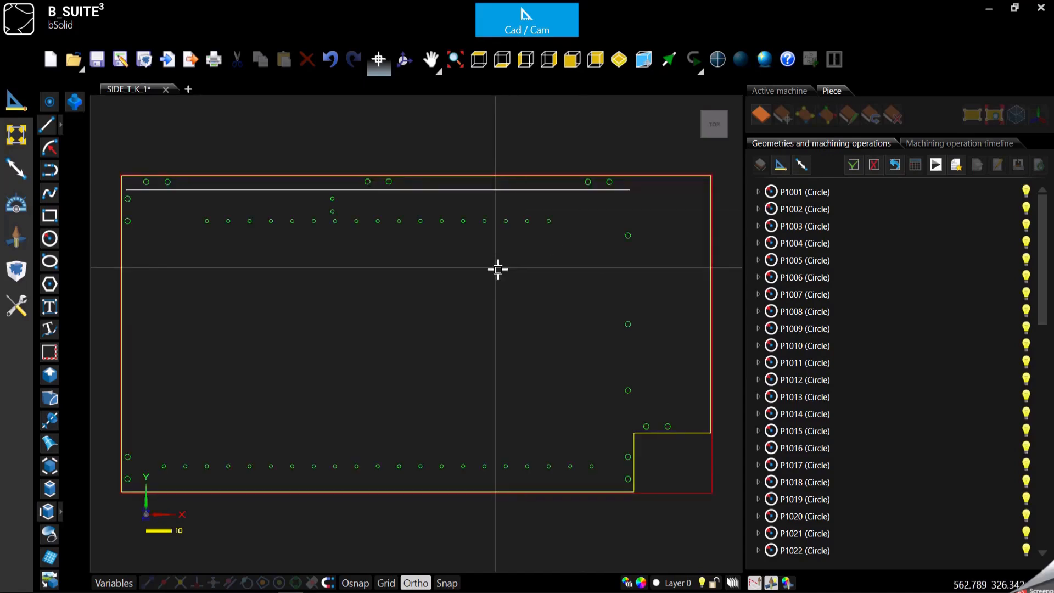
pyautogui.scroll(-2, 498, 269)
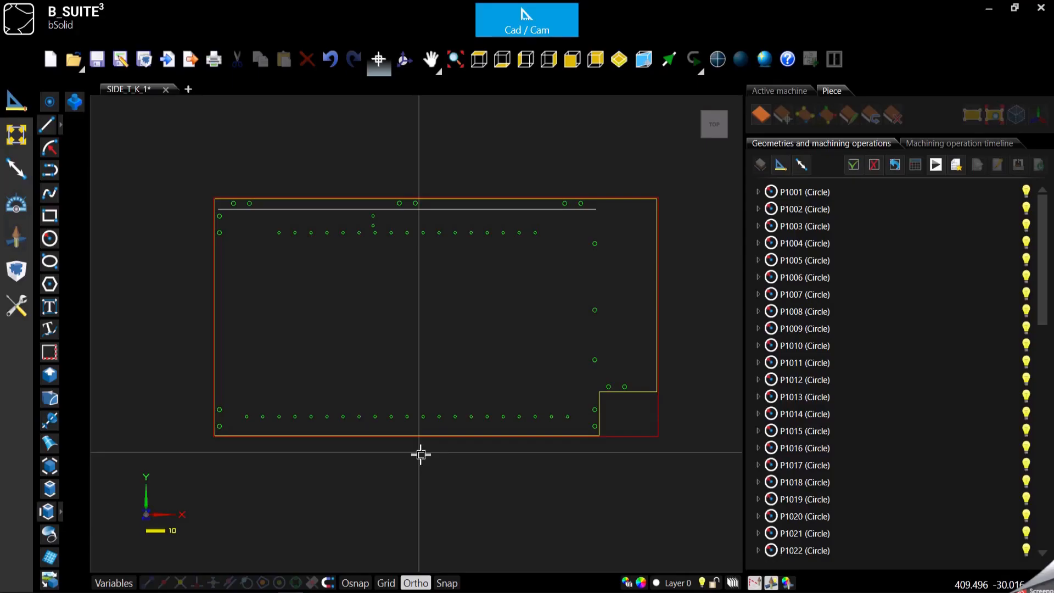
pyautogui.click(182, 169)
pyautogui.click(567, 452)
pyautogui.hotkey('ctrl', 'a')
pyautogui.rightClick(417, 308)
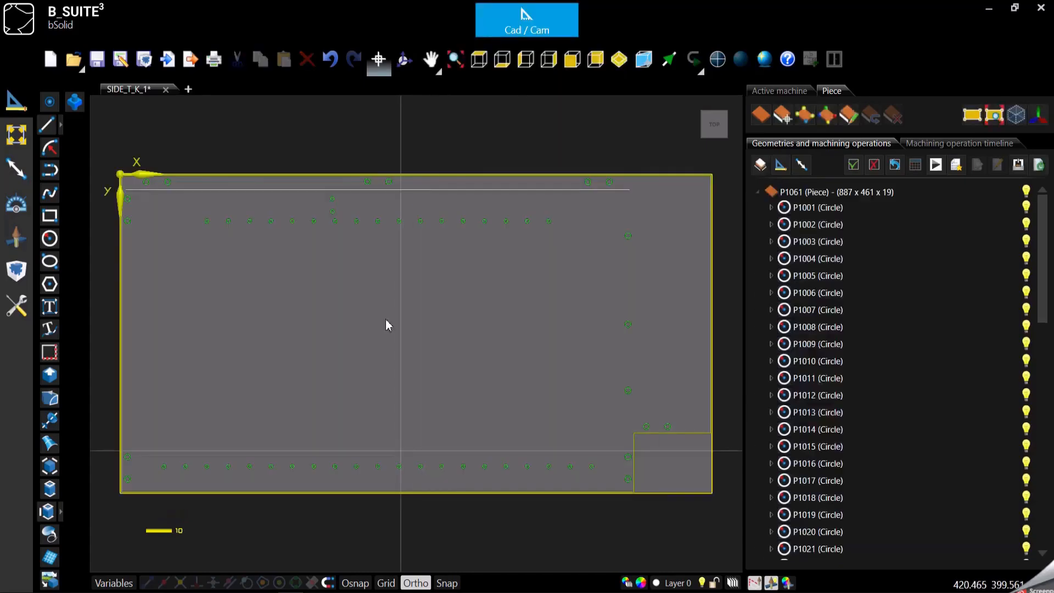
# Bore the two rows of small circles and the small pair above them using automatic tool selection and a 12 mm depth.
pyautogui.click(620, 64)
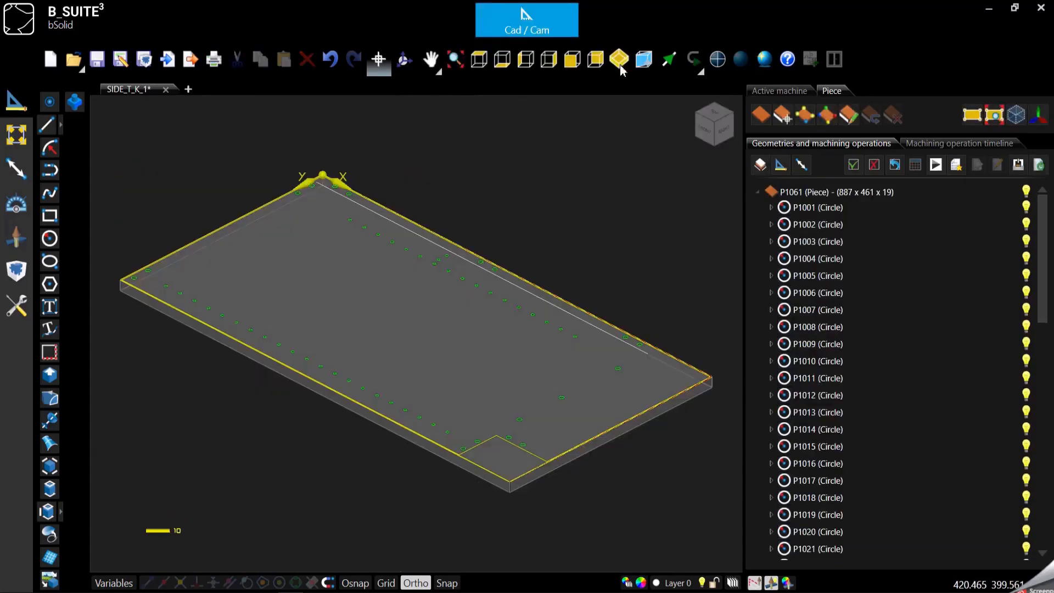
pyautogui.click(480, 62)
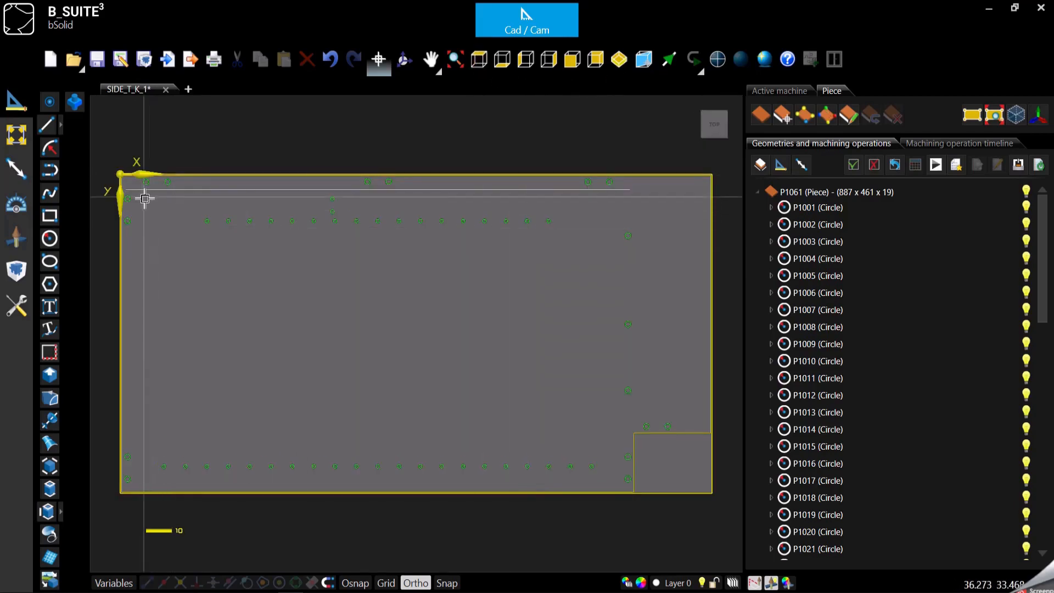
pyautogui.moveTo(142, 197); pyautogui.dragTo(604, 478)
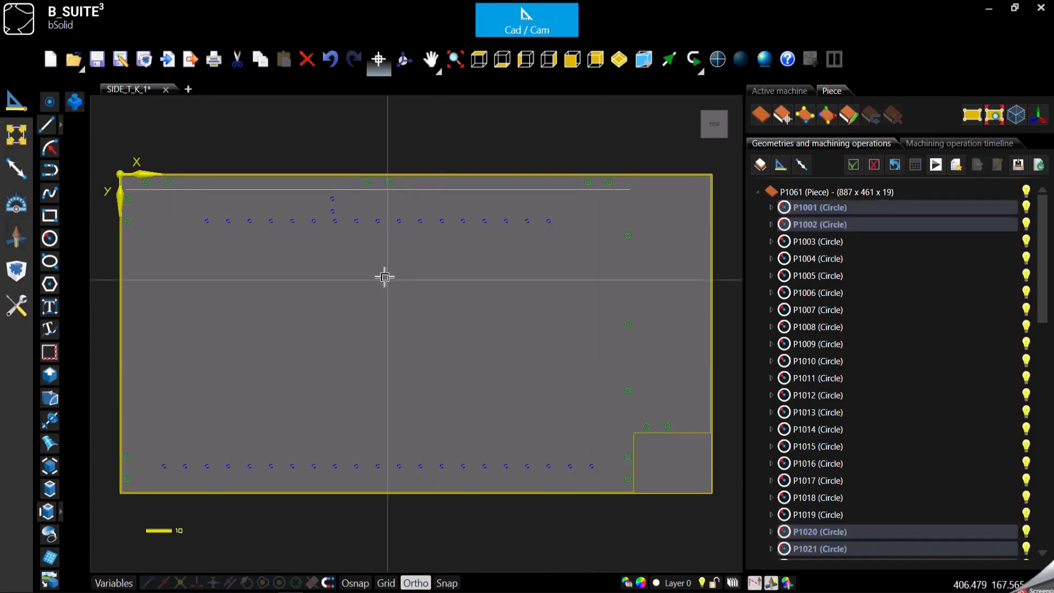
pyautogui.click(16, 238)
pyautogui.click(46, 101)
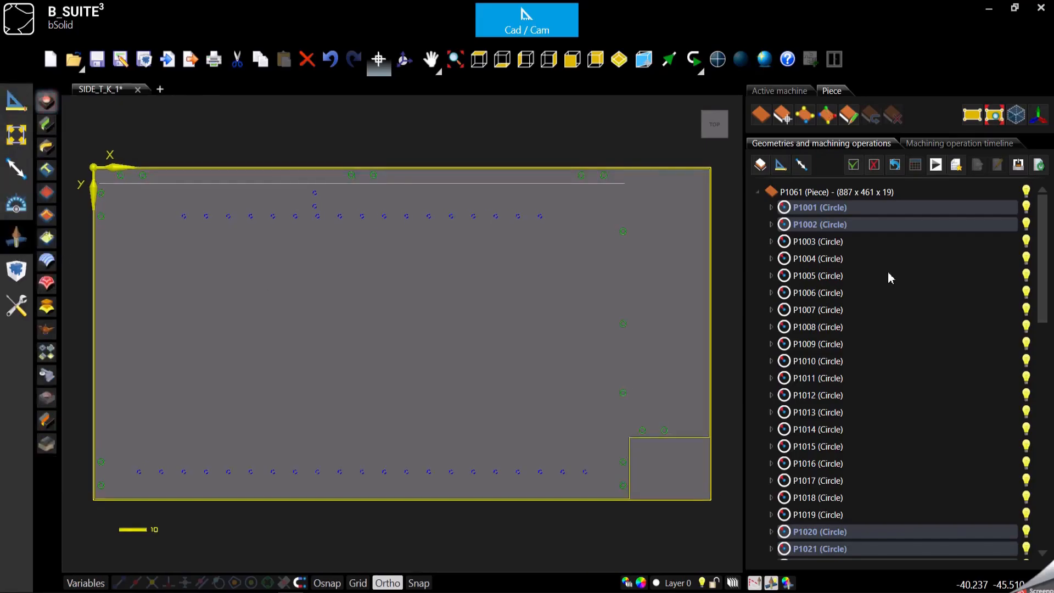
pyautogui.click(968, 357)
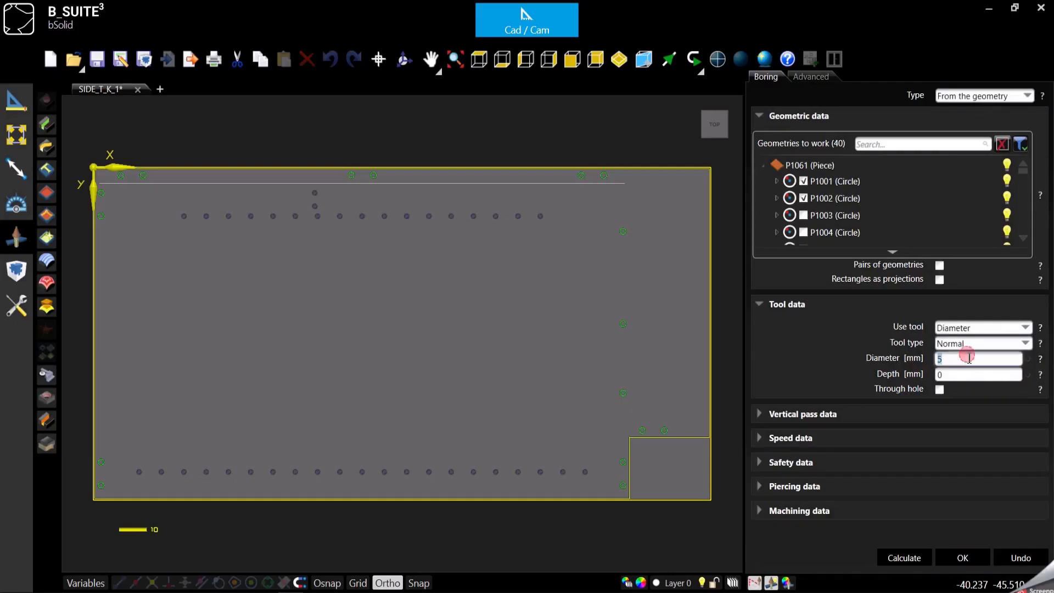
pyautogui.click(963, 329)
pyautogui.click(964, 328)
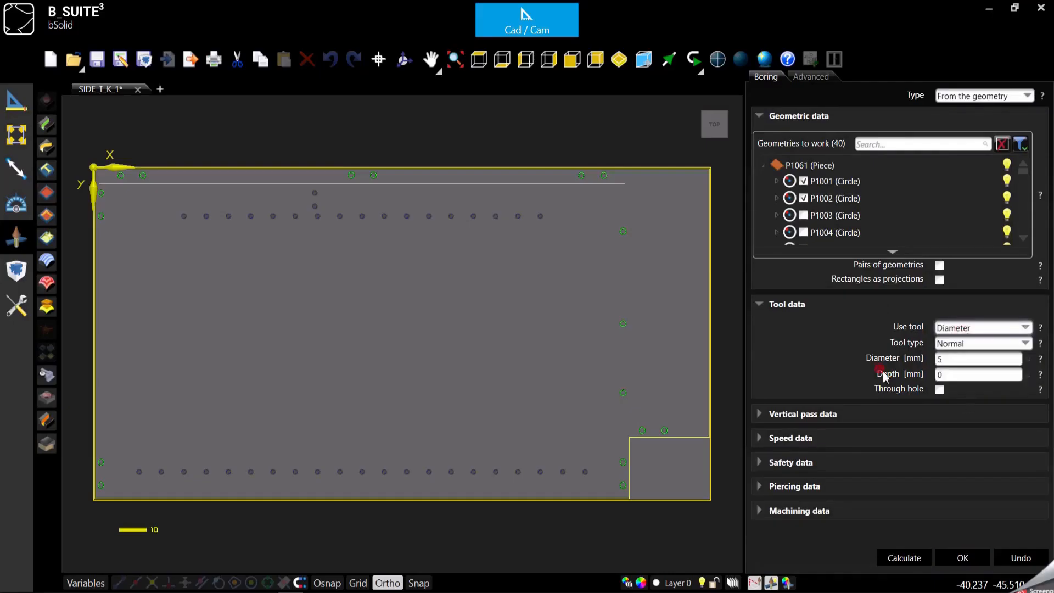
pyautogui.click(968, 329)
pyautogui.click(968, 382)
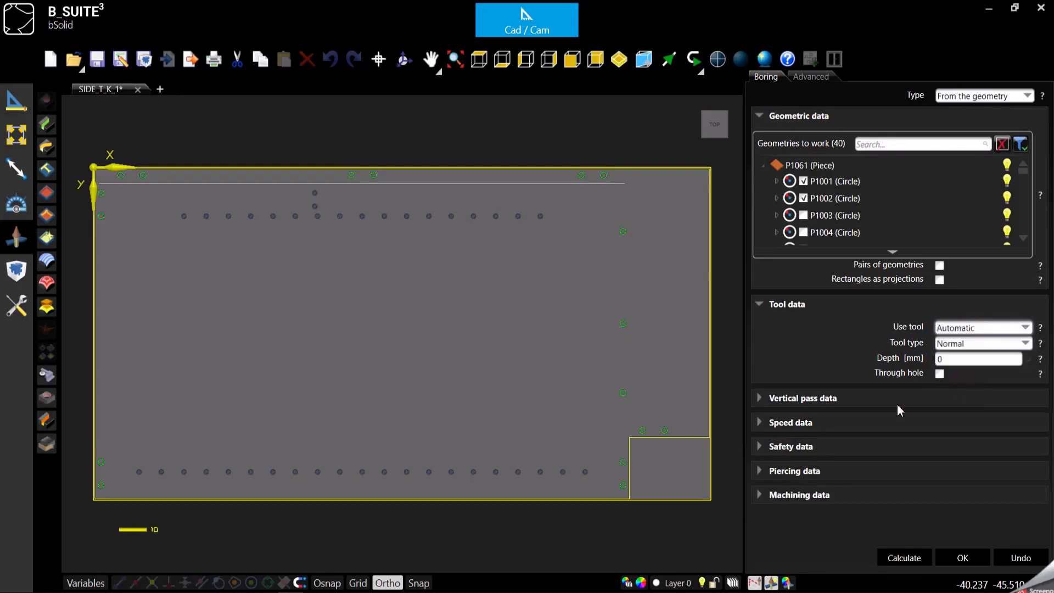
pyautogui.click(962, 359)
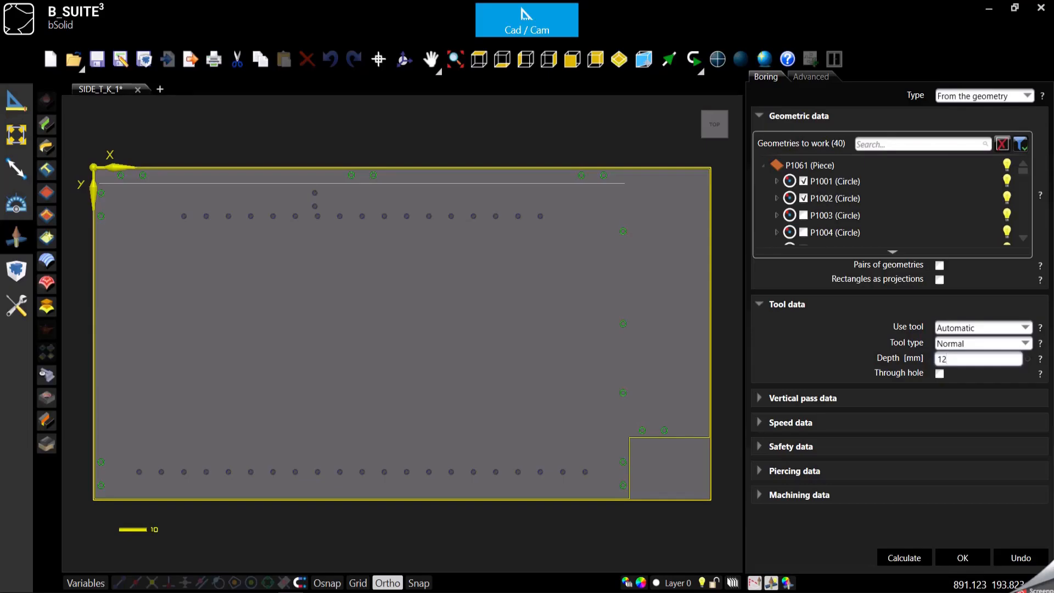
pyautogui.click(963, 558)
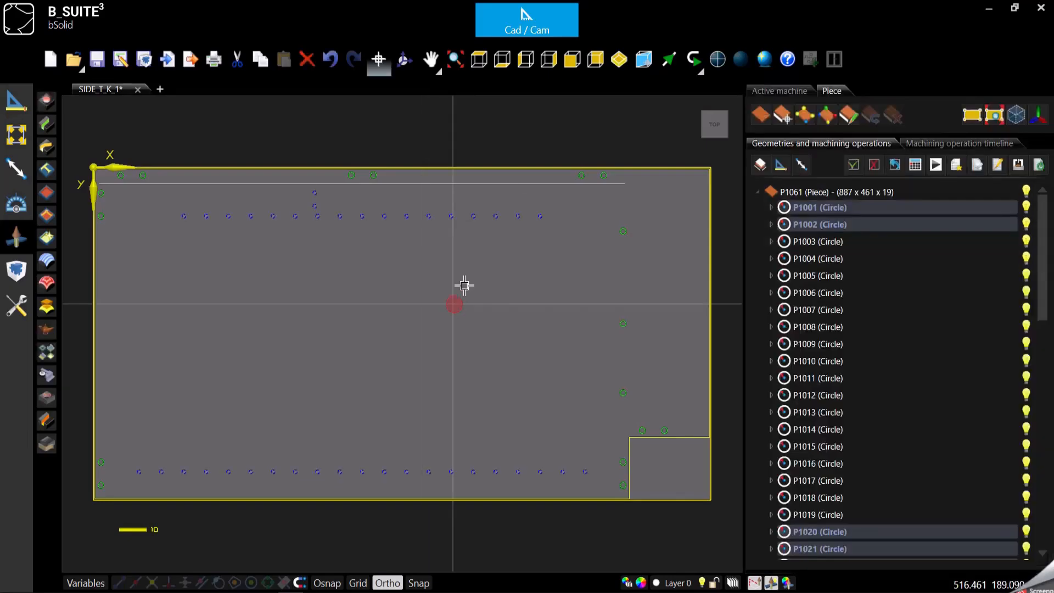
pyautogui.click(516, 308)
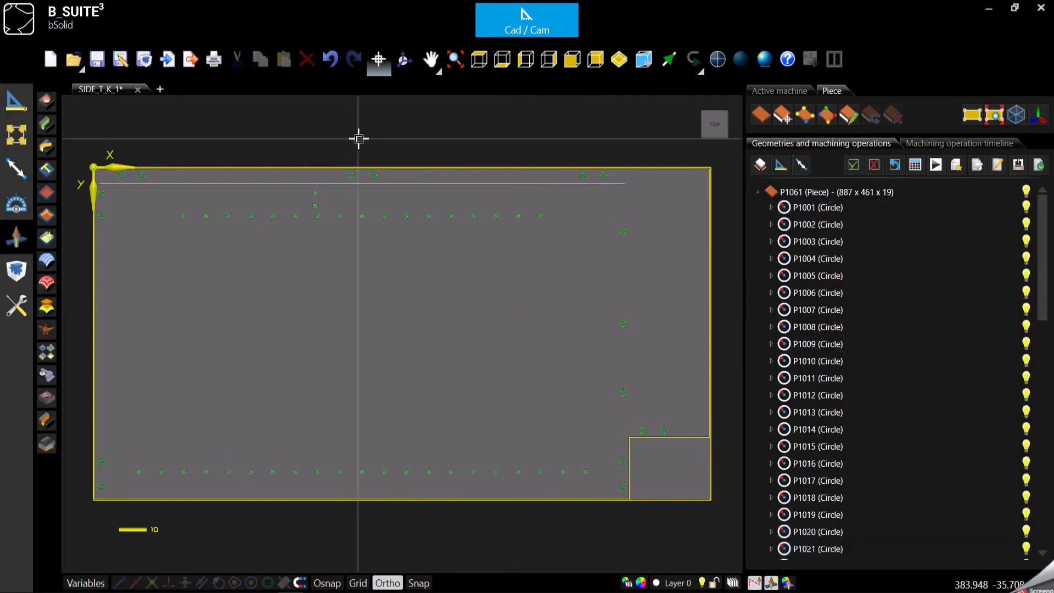
# Start a milling operation on the long straight line near the panel's upper edge using the 1_4DOWN tool.
pyautogui.click(619, 59)
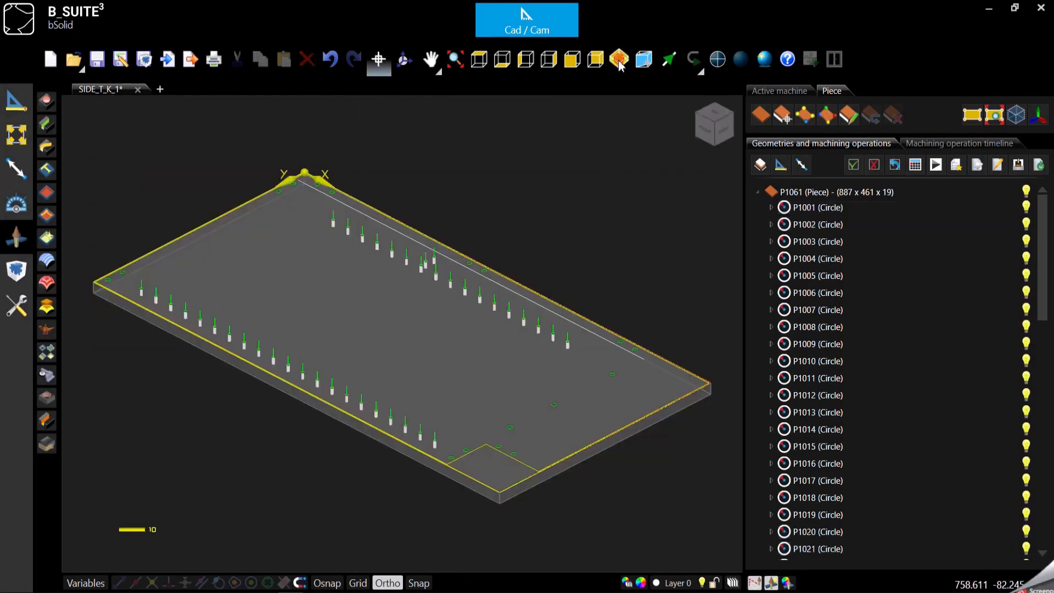
pyautogui.click(479, 58)
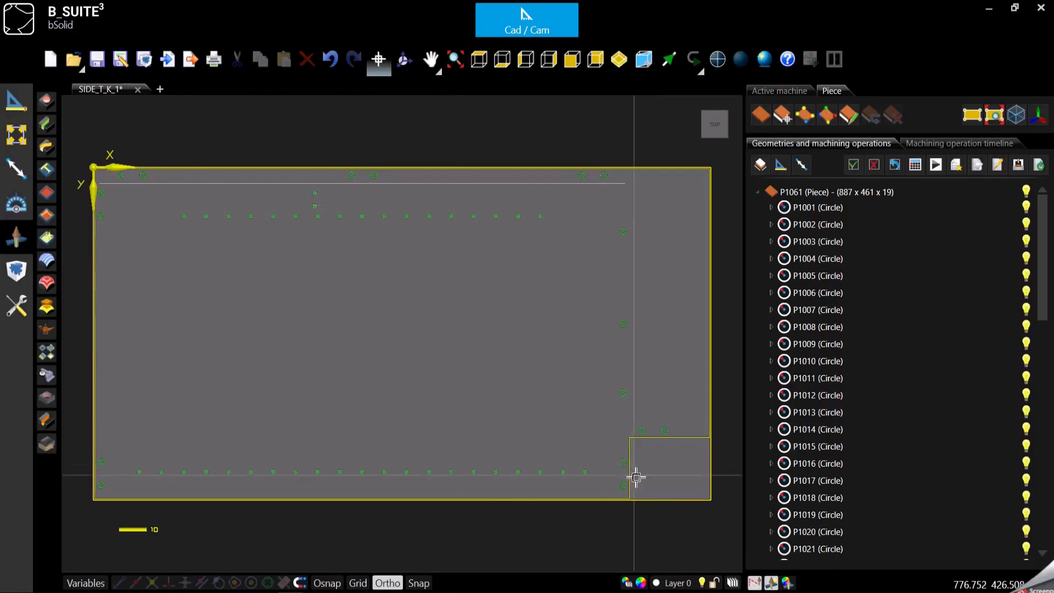
pyautogui.click(565, 186)
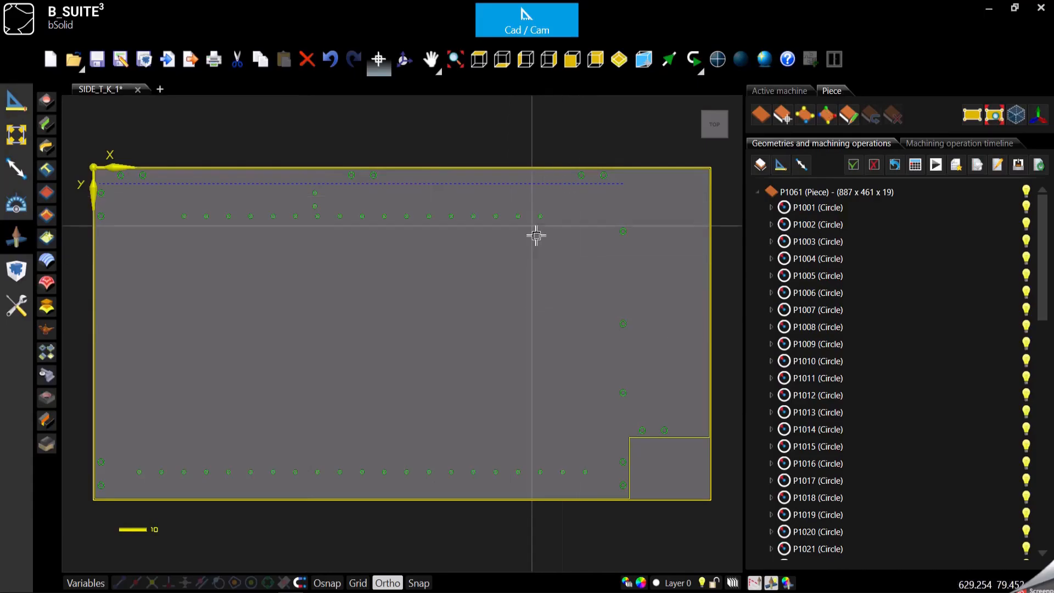
pyautogui.click(50, 148)
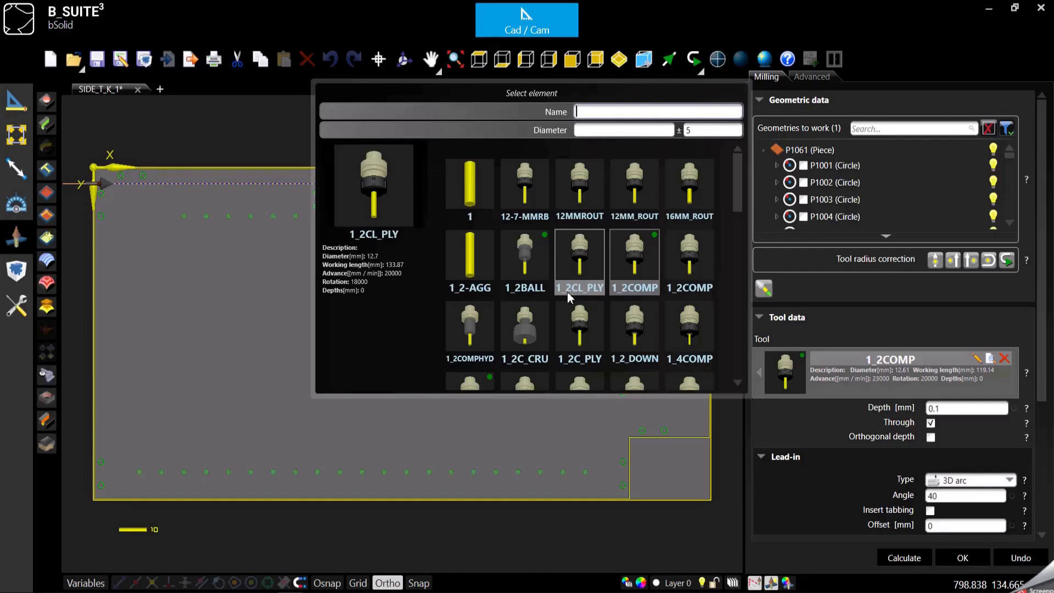
pyautogui.scroll(-3, 660, 250)
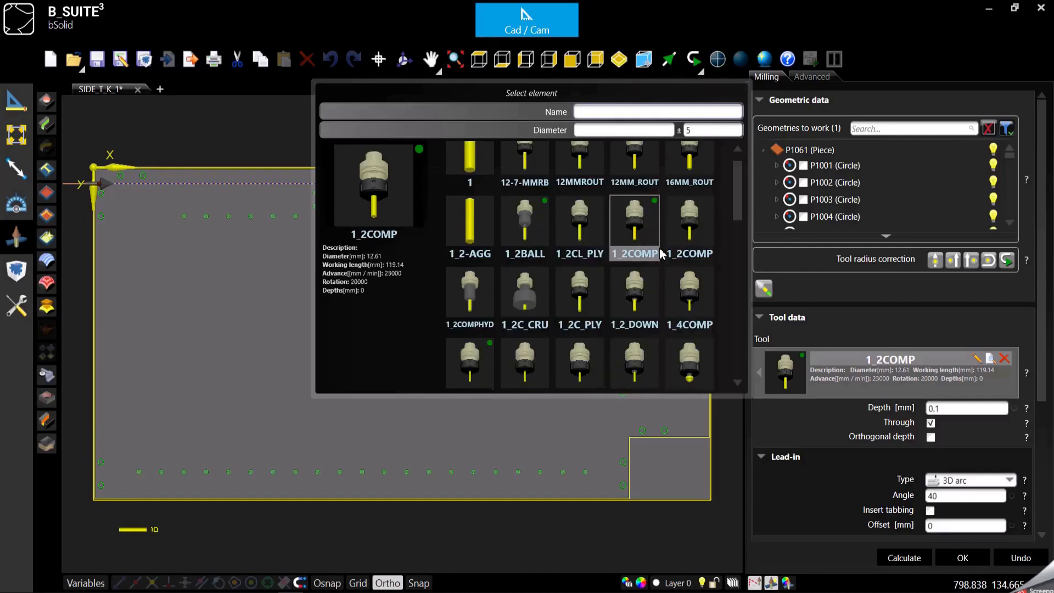
pyautogui.click(525, 301)
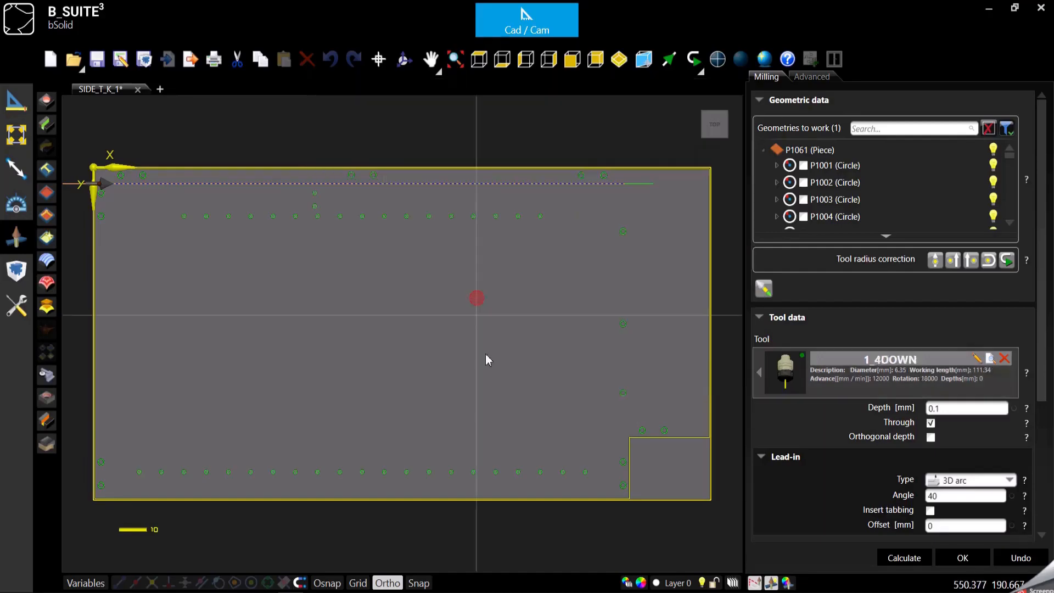
# Turn off the through cut, set the milling depth to 10 mm and centre the tool radius correction.
pyautogui.scroll(-2, 890, 332)
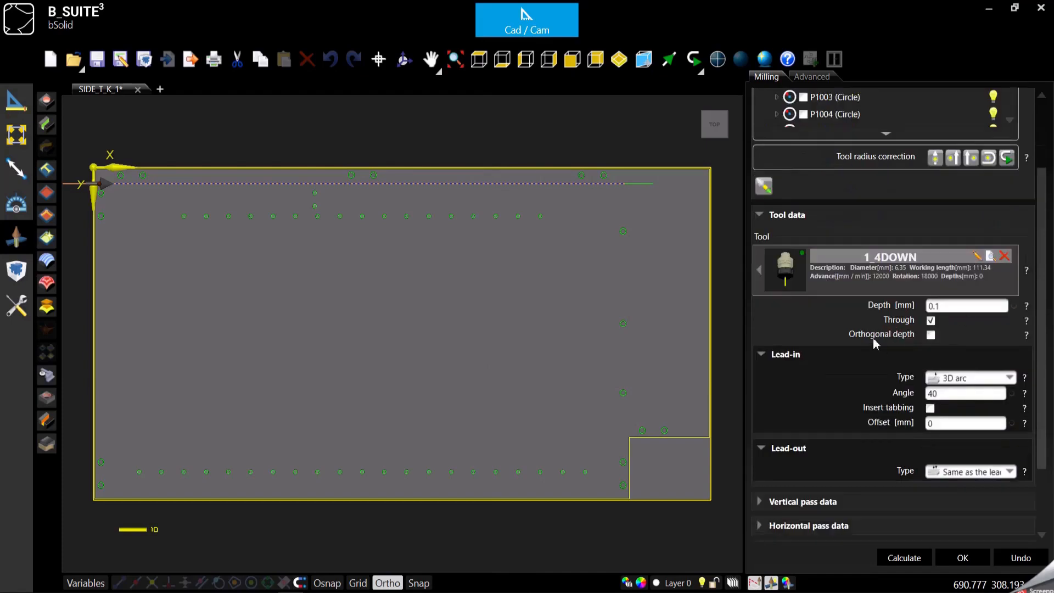
pyautogui.click(930, 320)
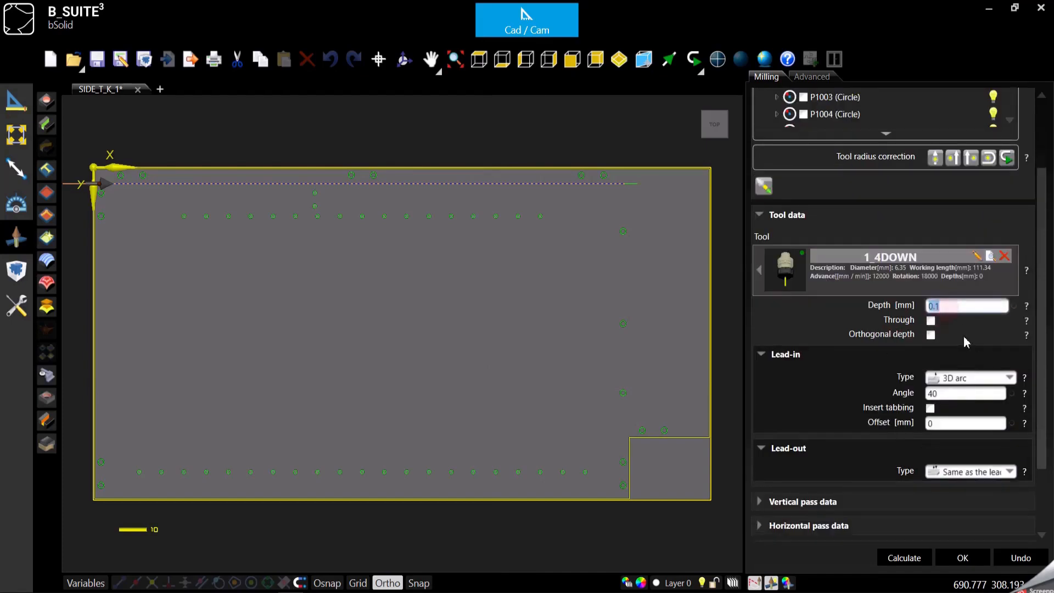
pyautogui.write('10')
pyautogui.scroll(-2, 964, 343)
pyautogui.scroll(4, 887, 453)
pyautogui.scroll(-4, 848, 458)
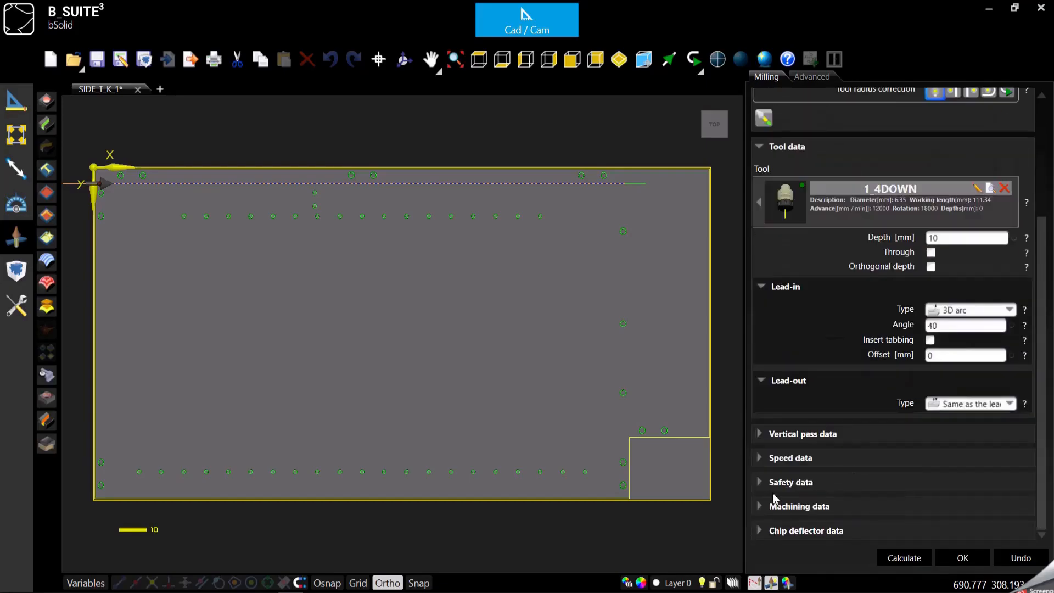
# Set the milling operation's initial extension to 0 mm, then calculate and apply the operation.
pyautogui.click(759, 507)
pyautogui.scroll(-4, 934, 385)
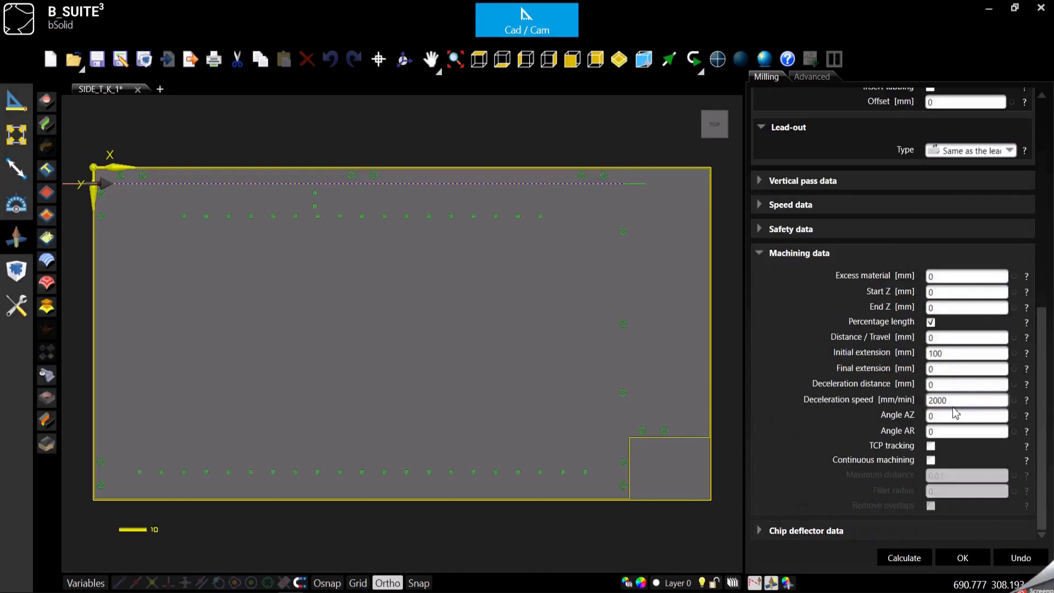
pyautogui.doubleClick(950, 354)
pyautogui.write('0')
pyautogui.press('Tab')
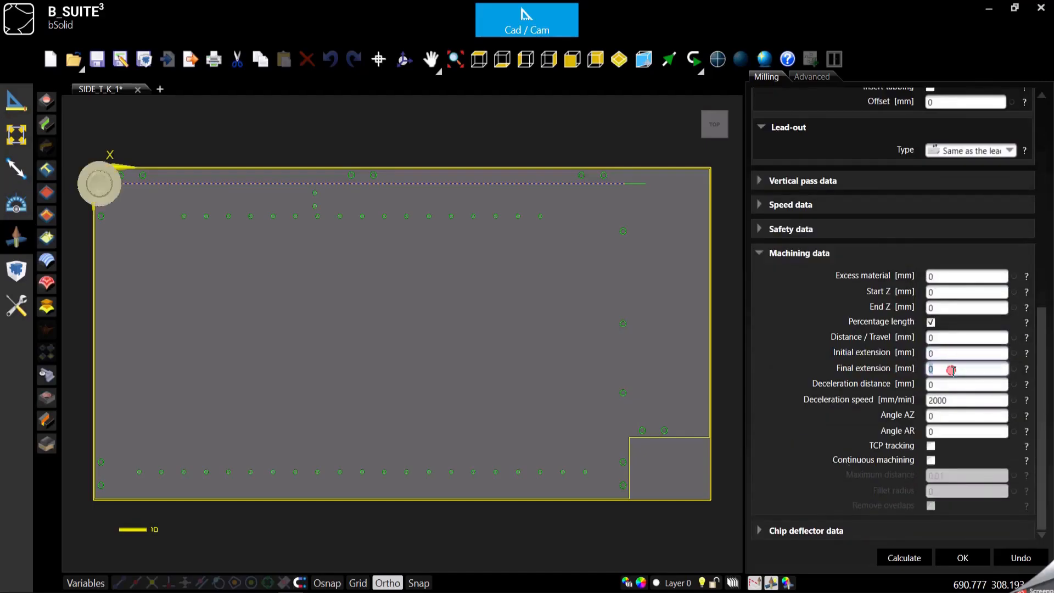
pyautogui.click(898, 557)
pyautogui.click(946, 562)
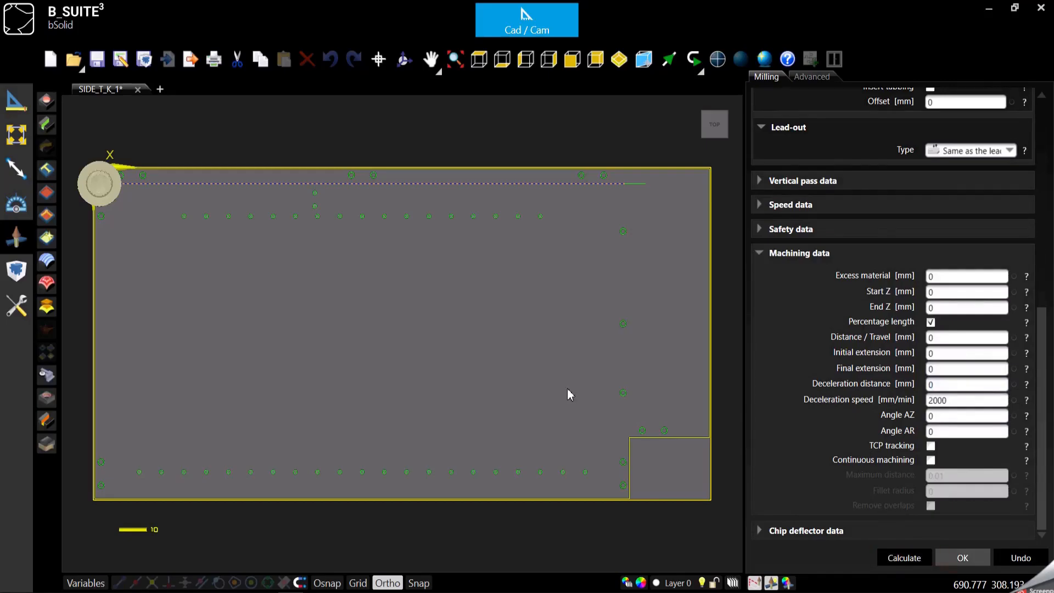
pyautogui.click(520, 356)
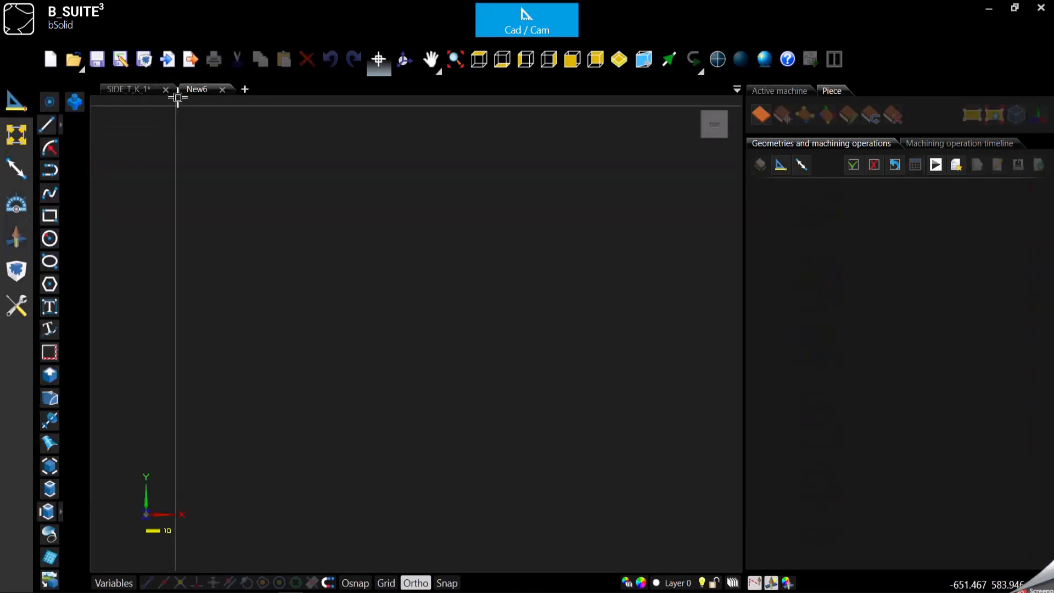
# Import SIDE_T_K_1.dxf again into the new empty document.
pyautogui.click(170, 59)
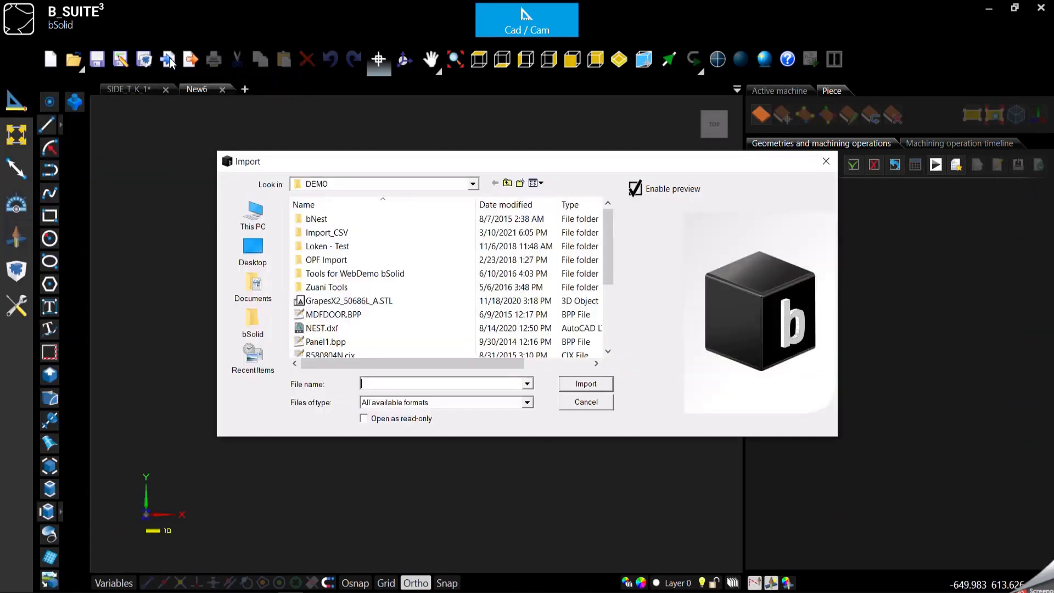
pyautogui.scroll(-3, 354, 291)
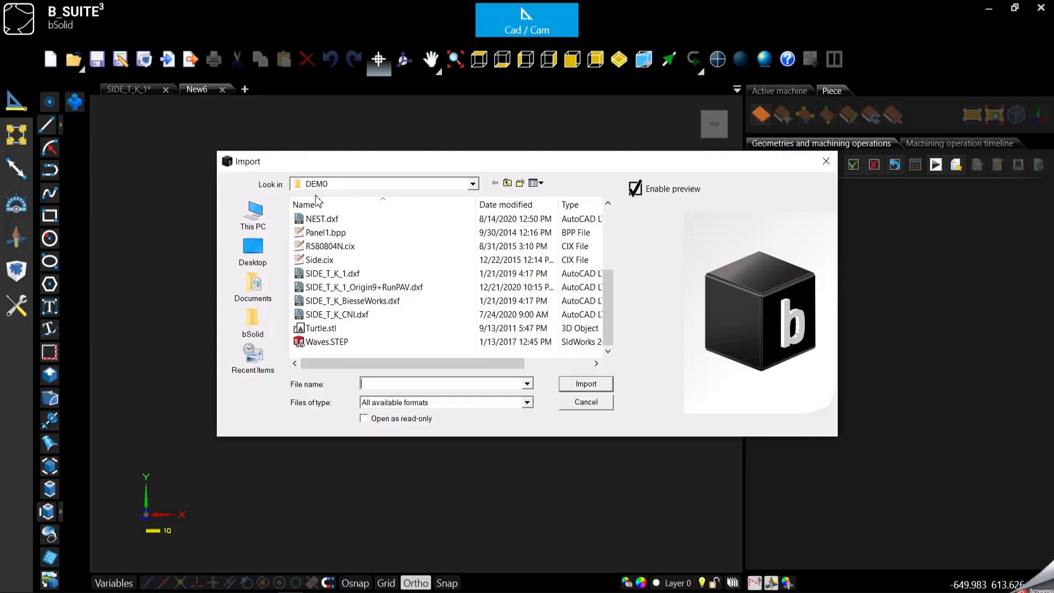
pyautogui.doubleClick(335, 272)
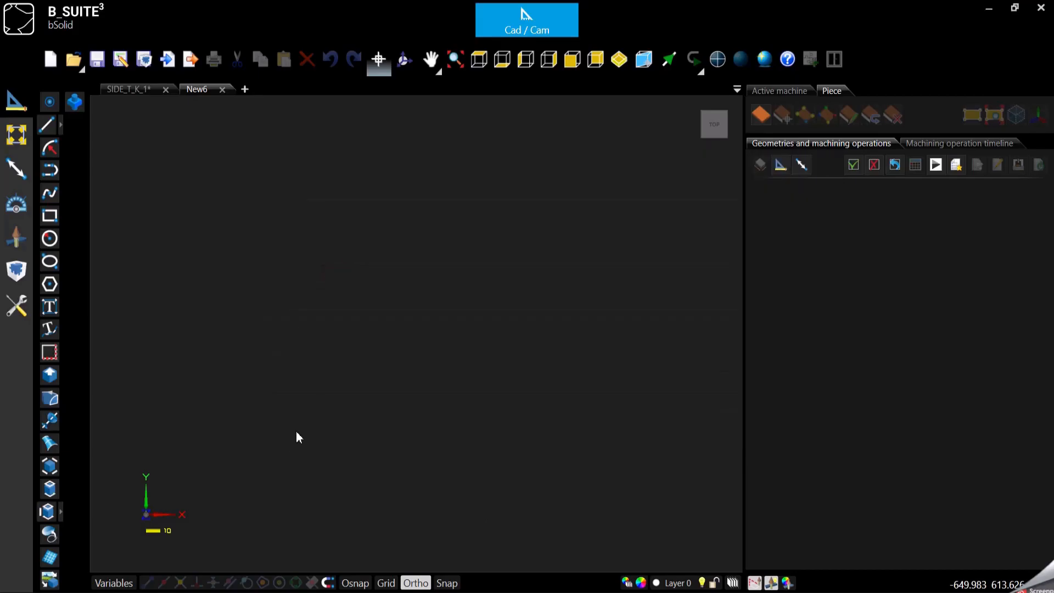
pyautogui.scroll(-2, 375, 412)
pyautogui.scroll(4, 542, 330)
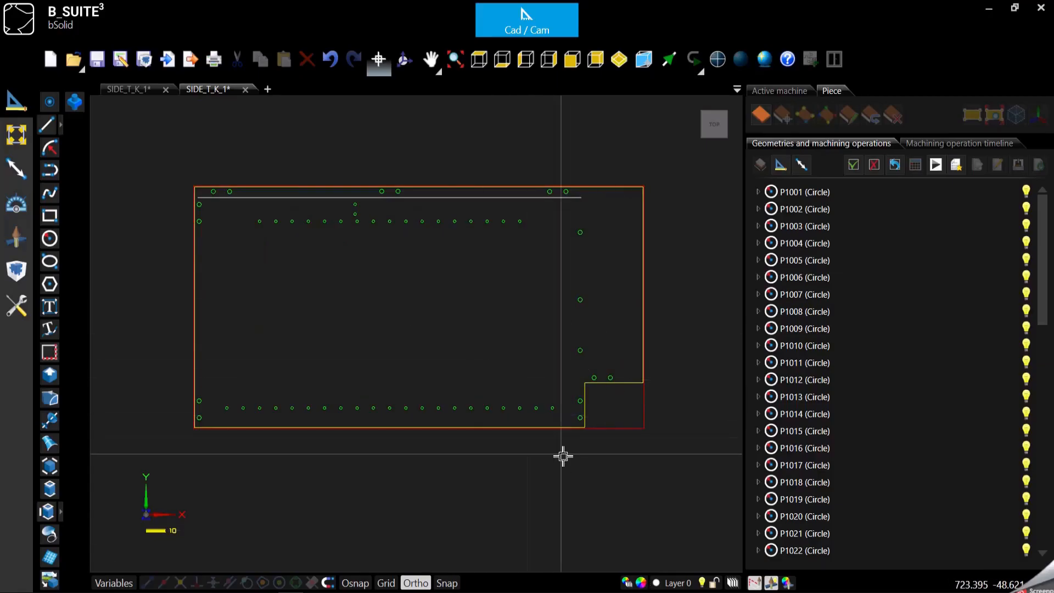
# Open the list of available layers to examine the imported drawing's layer names.
pyautogui.click(674, 586)
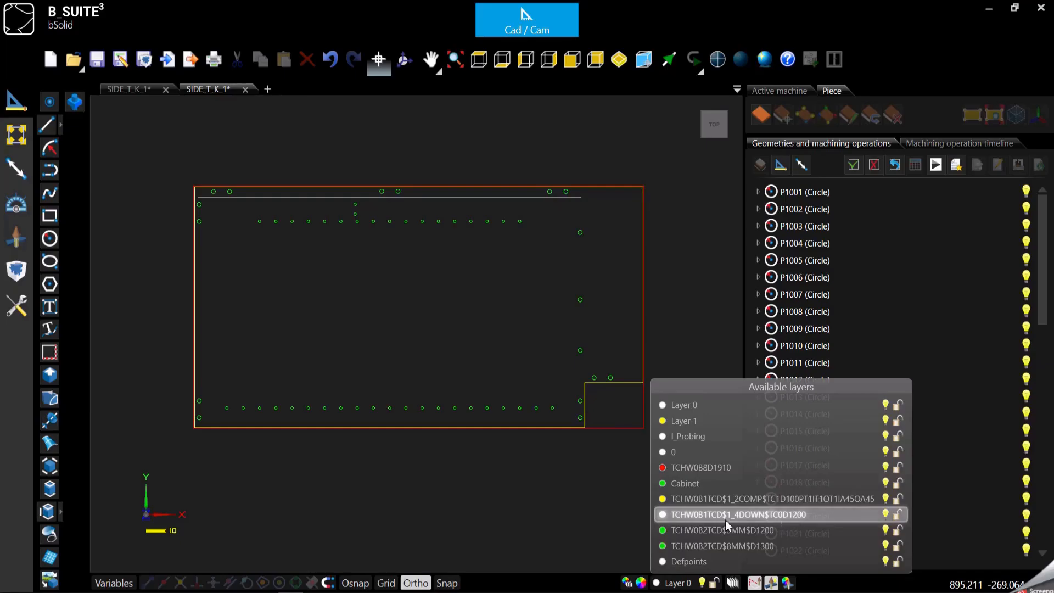
# Close the layer list and import SIDE_T_K_1.dxf into a new document as a Technologic DXF file.
pyautogui.click(441, 500)
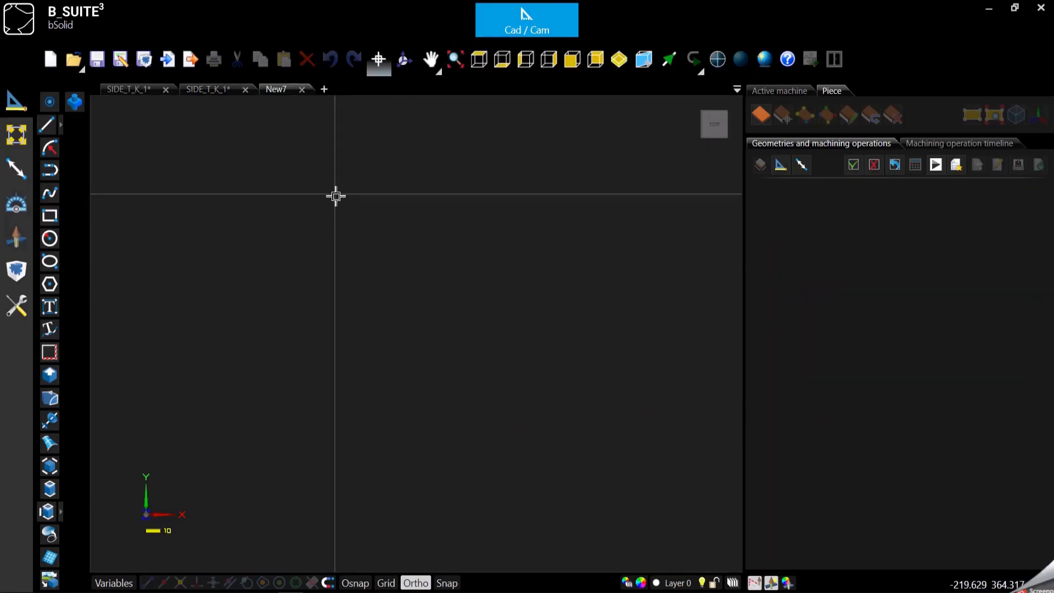
pyautogui.click(167, 60)
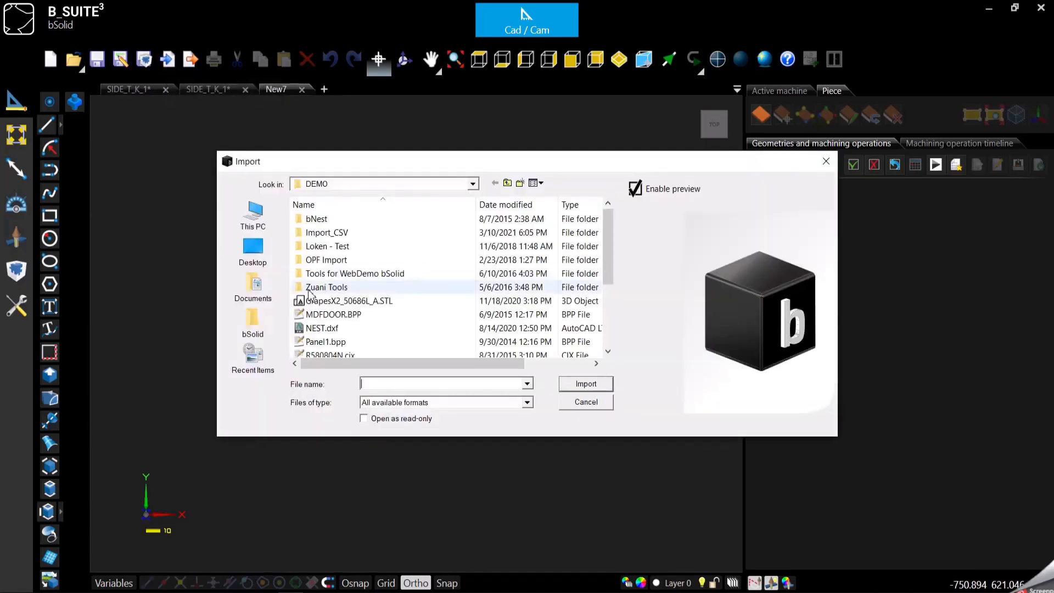
pyautogui.click(407, 409)
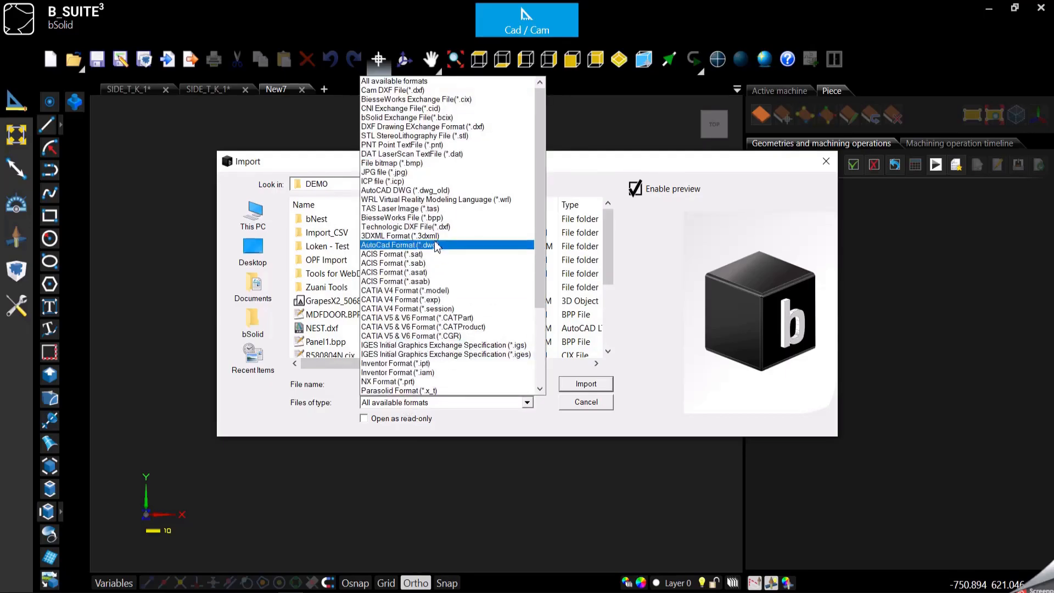
pyautogui.click(428, 226)
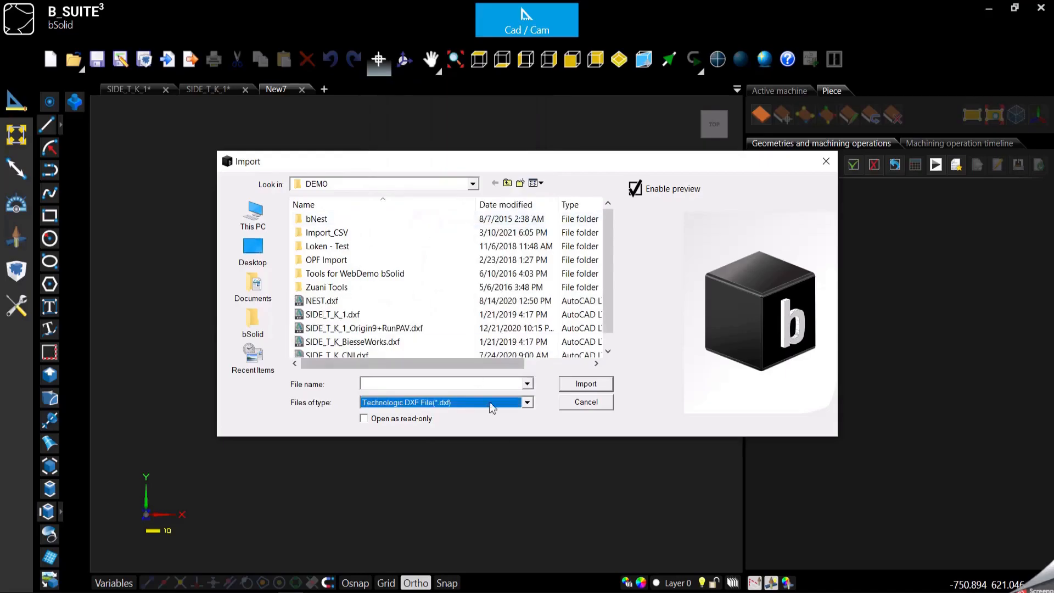
pyautogui.doubleClick(343, 315)
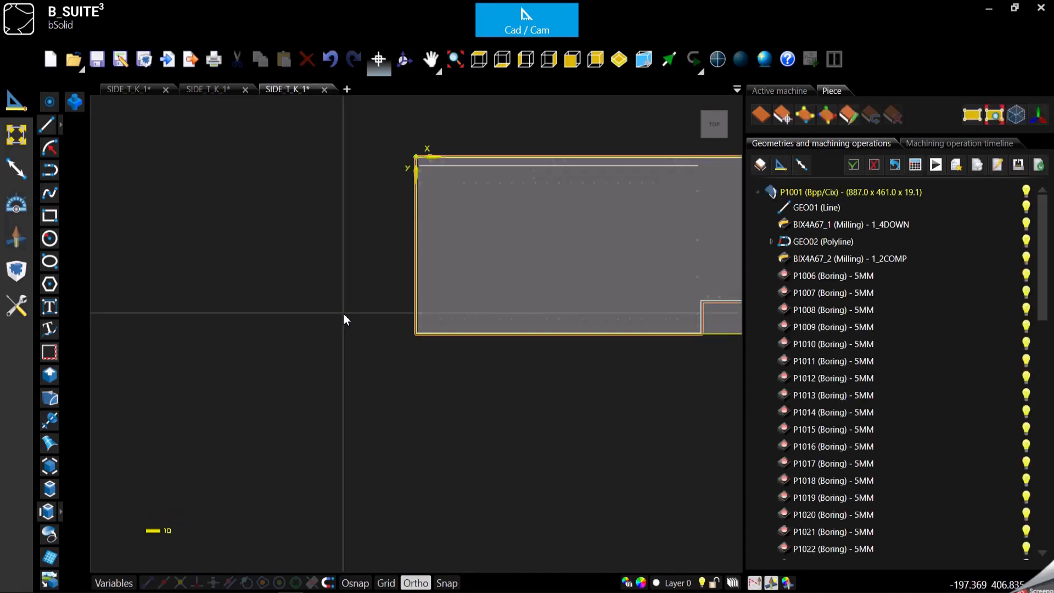
pyautogui.scroll(-1, 348, 359)
pyautogui.scroll(2, 631, 242)
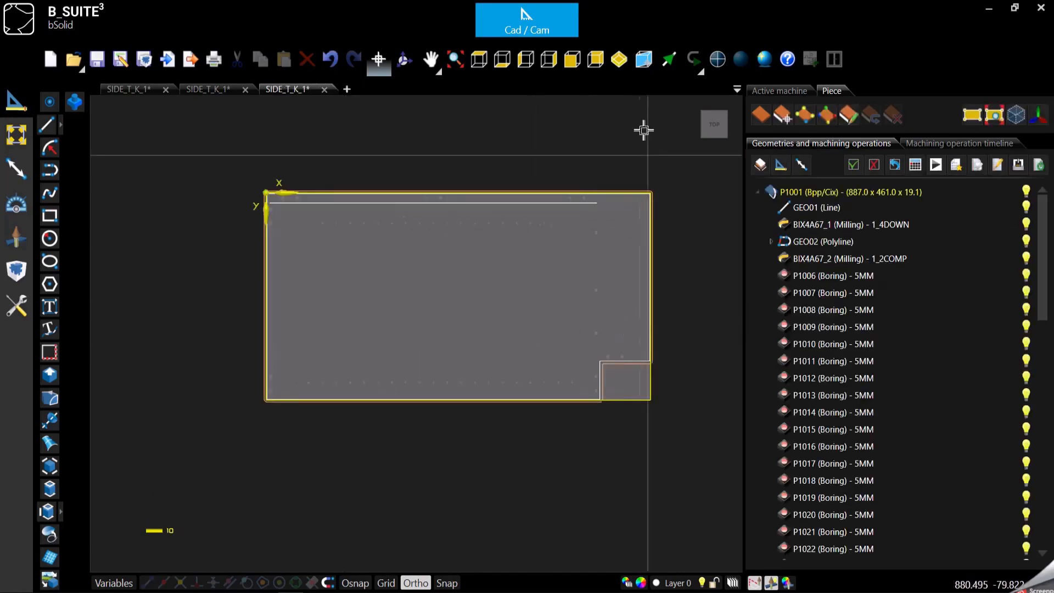
# Check that the imported piece's machining operations are executable, then run, stop and close the machining simulation.
pyautogui.click(619, 59)
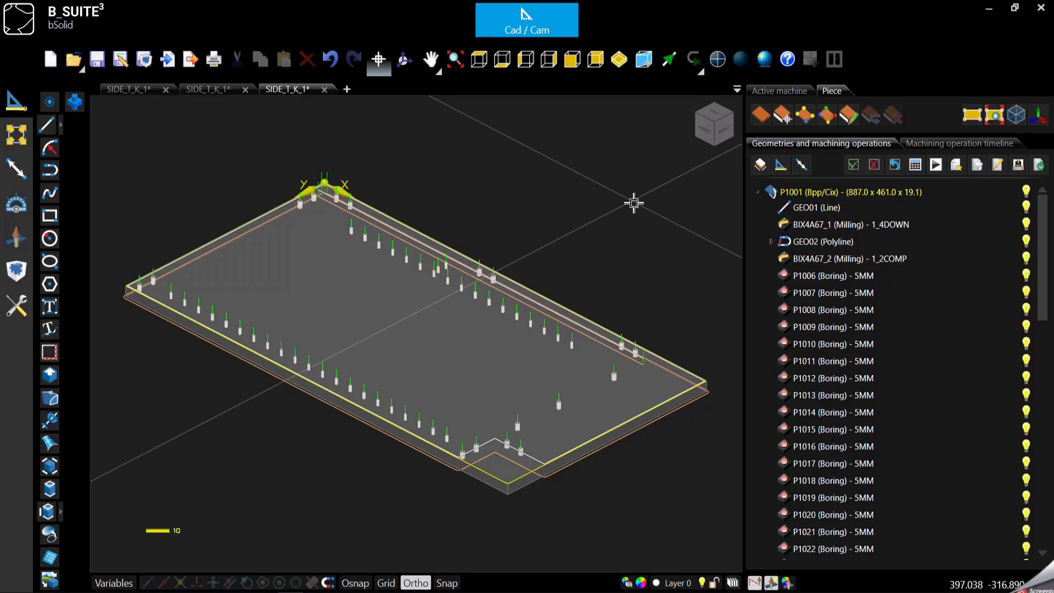
pyautogui.click(977, 169)
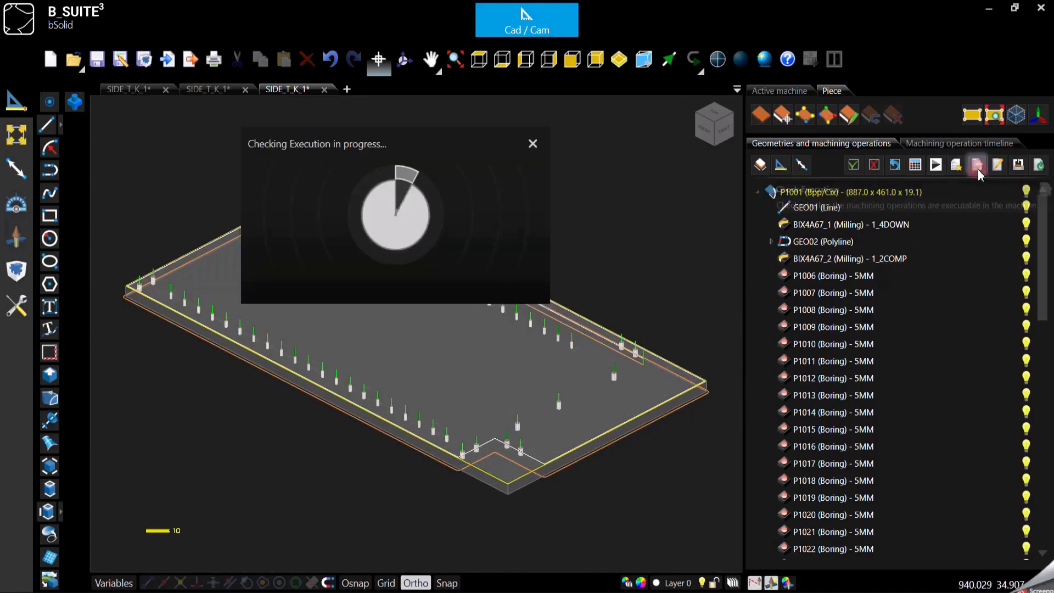
pyautogui.click(936, 165)
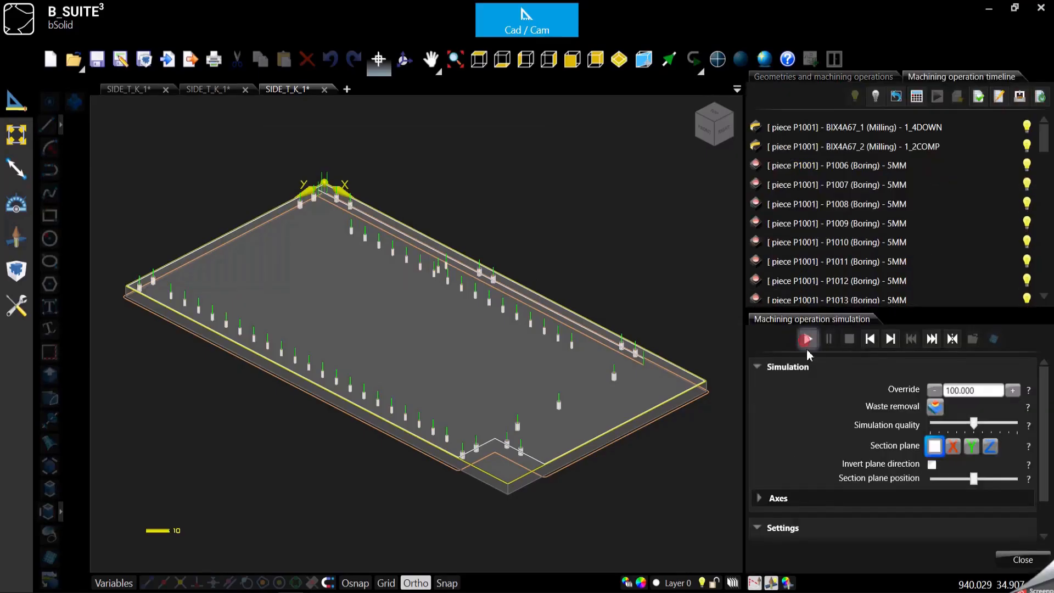
pyautogui.click(806, 340)
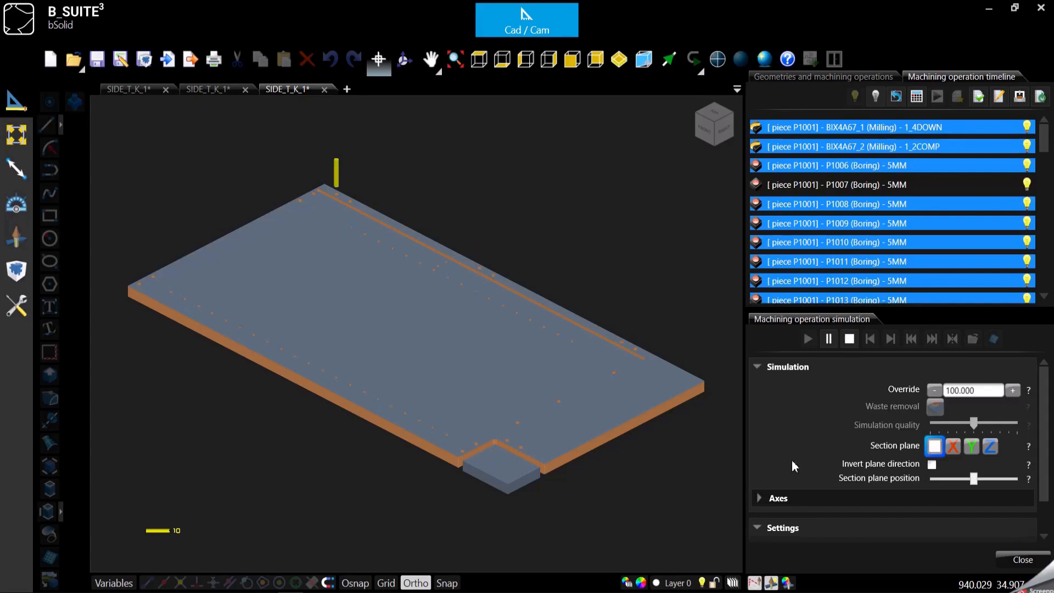
pyautogui.click(849, 339)
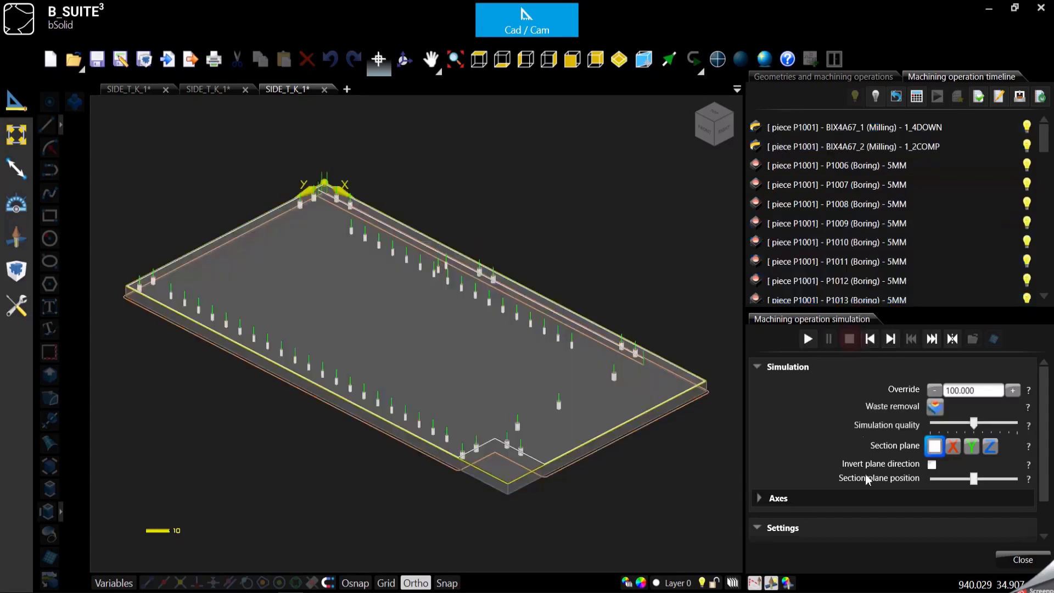
pyautogui.click(1021, 560)
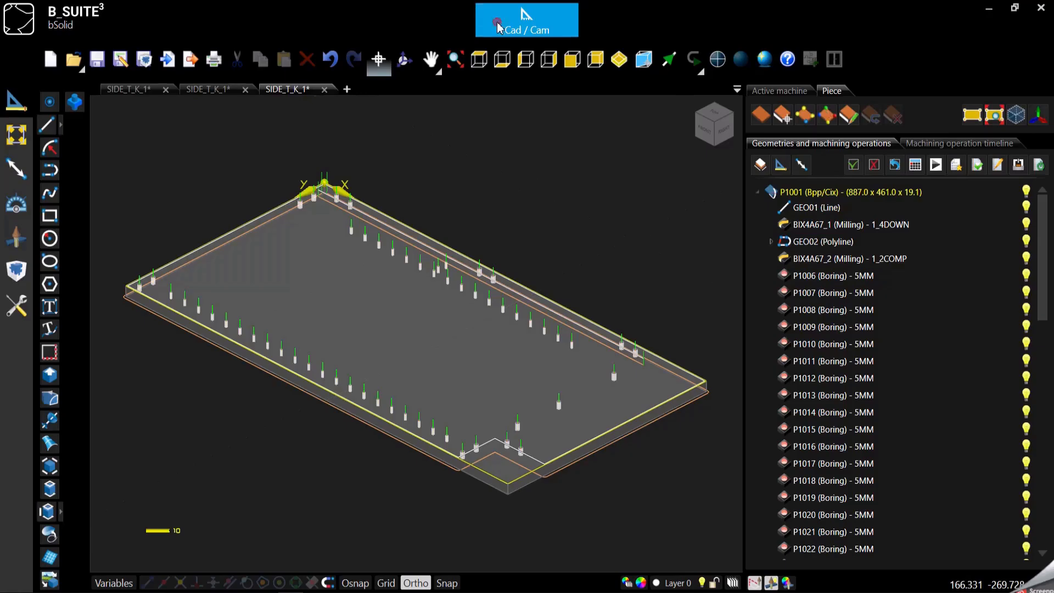
# Switch to the List environment and create a new worklist named Worklist_1.
pyautogui.click(527, 20)
pyautogui.click(653, 71)
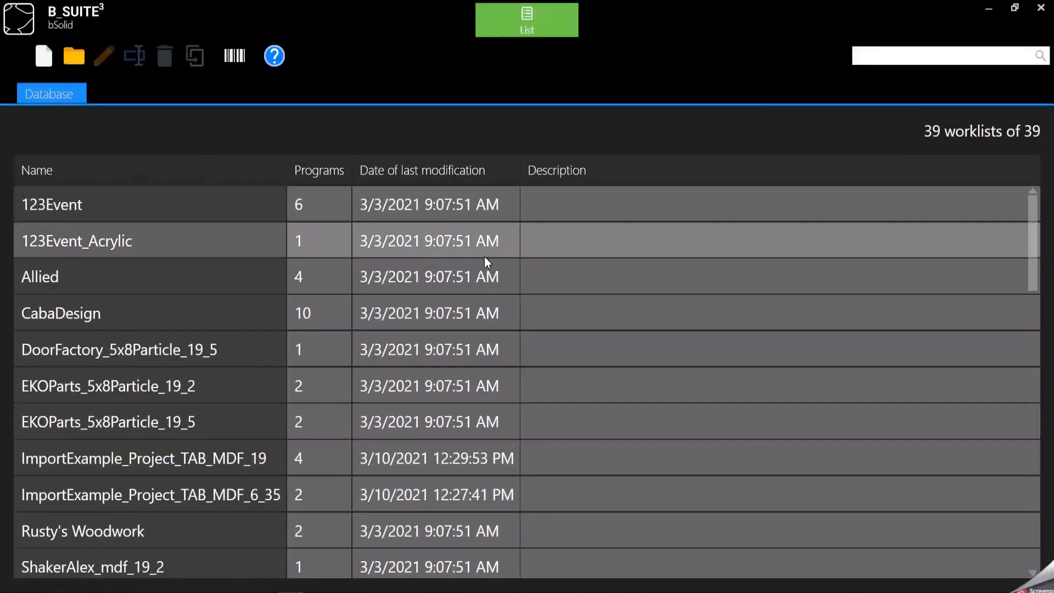
pyautogui.click(48, 49)
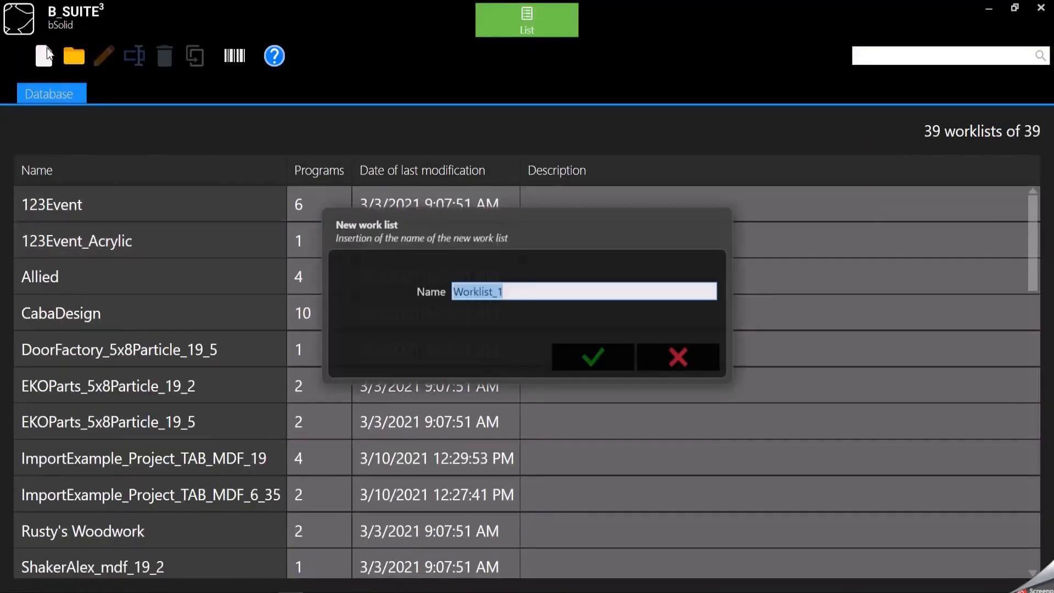
pyautogui.click(604, 351)
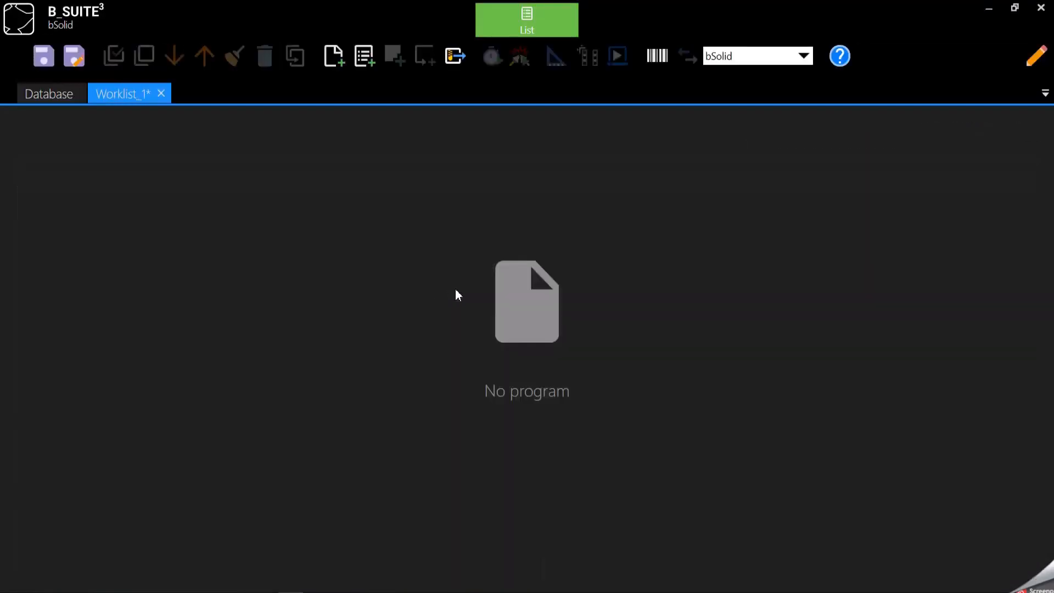
# Add the DXF program SIDE_T_K_1.dxf from the Desktop's Done folder\DEMO to the worklist.
pyautogui.click(334, 57)
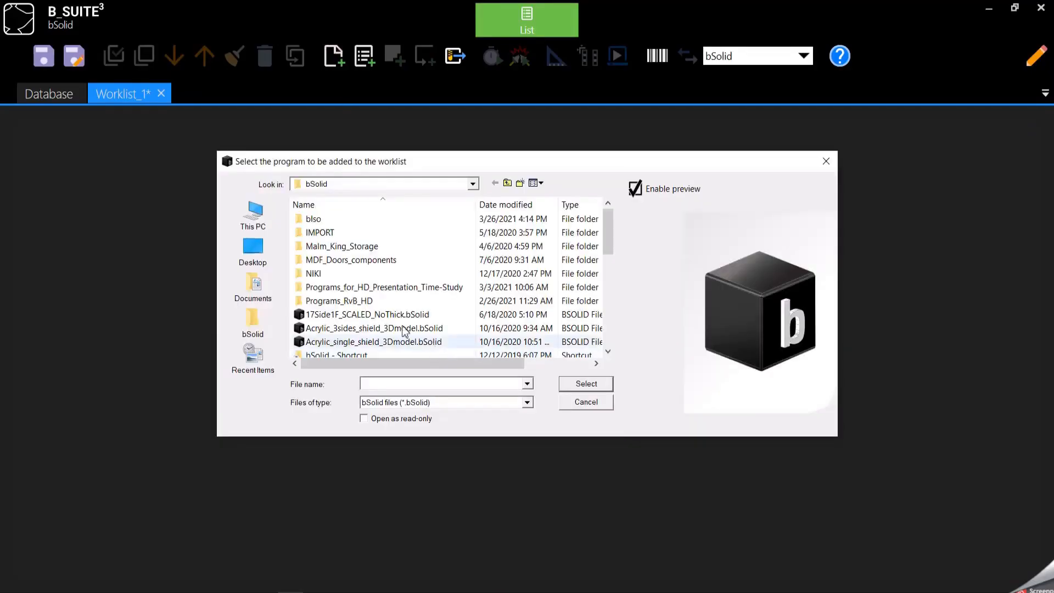
pyautogui.click(253, 250)
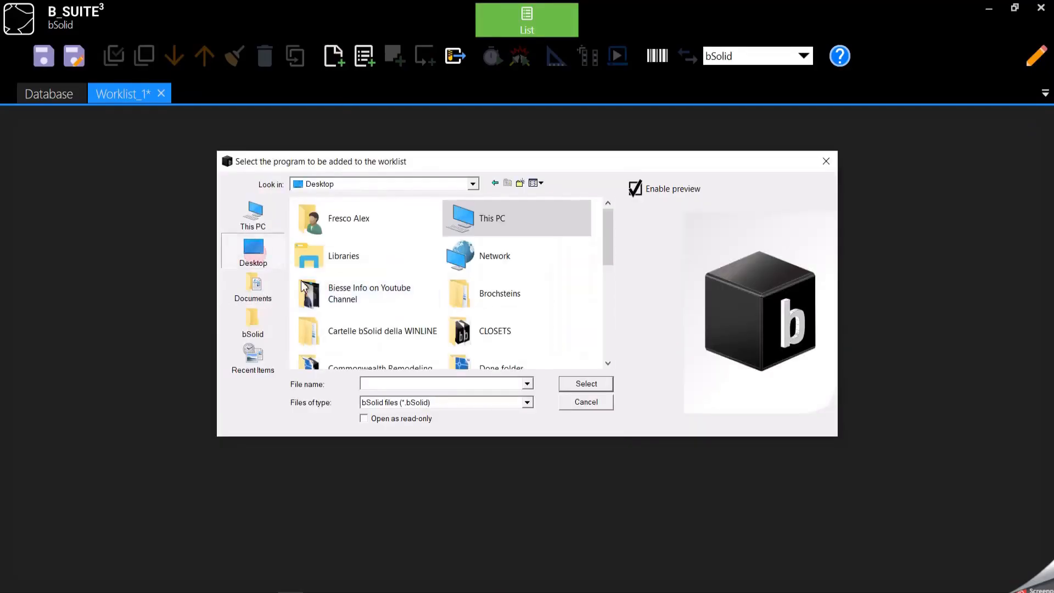
pyautogui.scroll(-3, 406, 322)
pyautogui.doubleClick(514, 271)
pyautogui.doubleClick(310, 260)
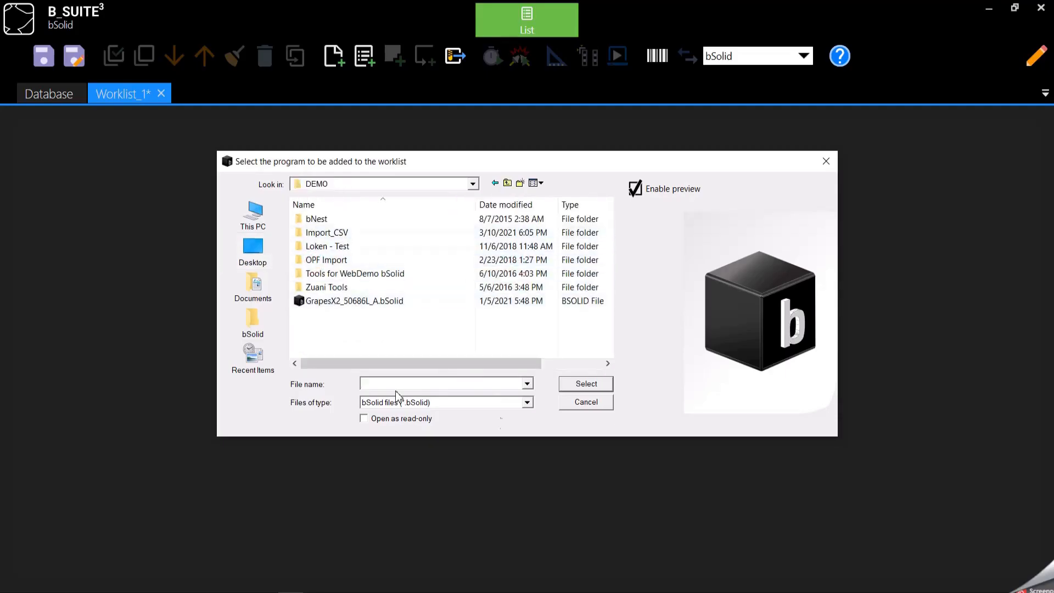
pyautogui.click(527, 402)
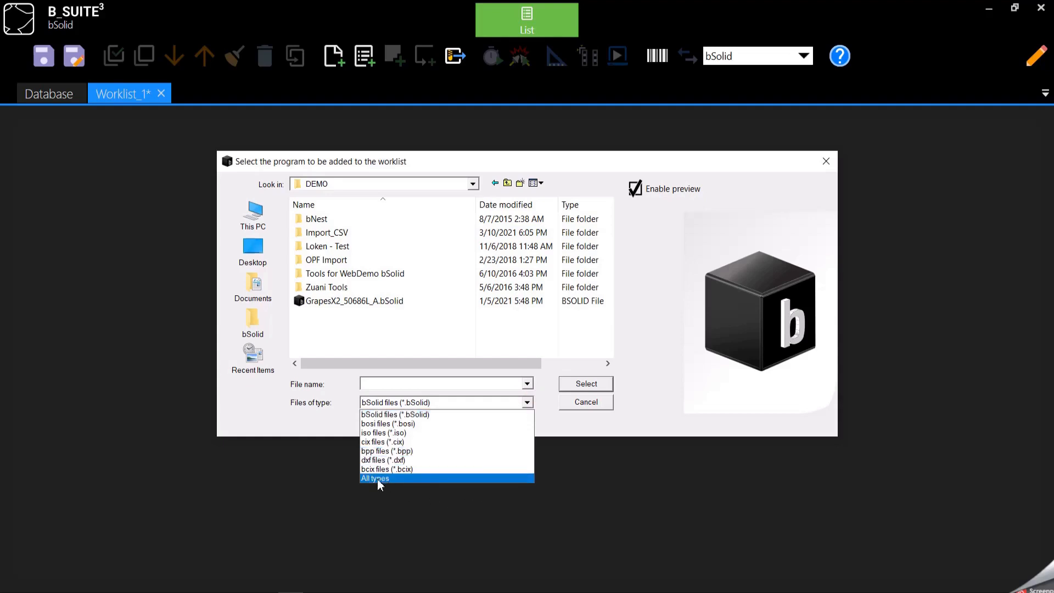
pyautogui.click(417, 463)
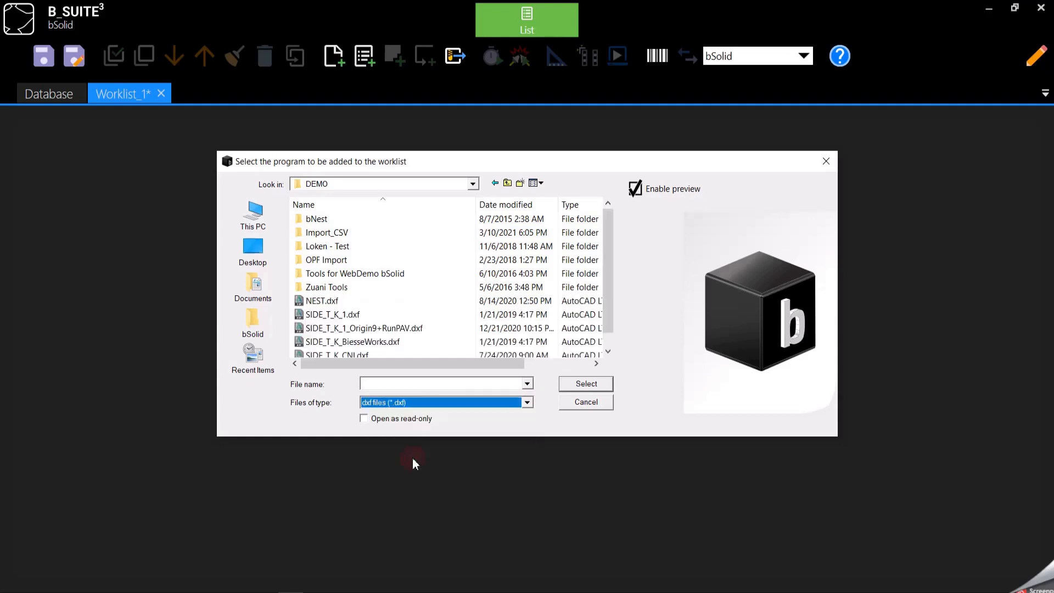
pyautogui.click(354, 316)
pyautogui.doubleClick(354, 315)
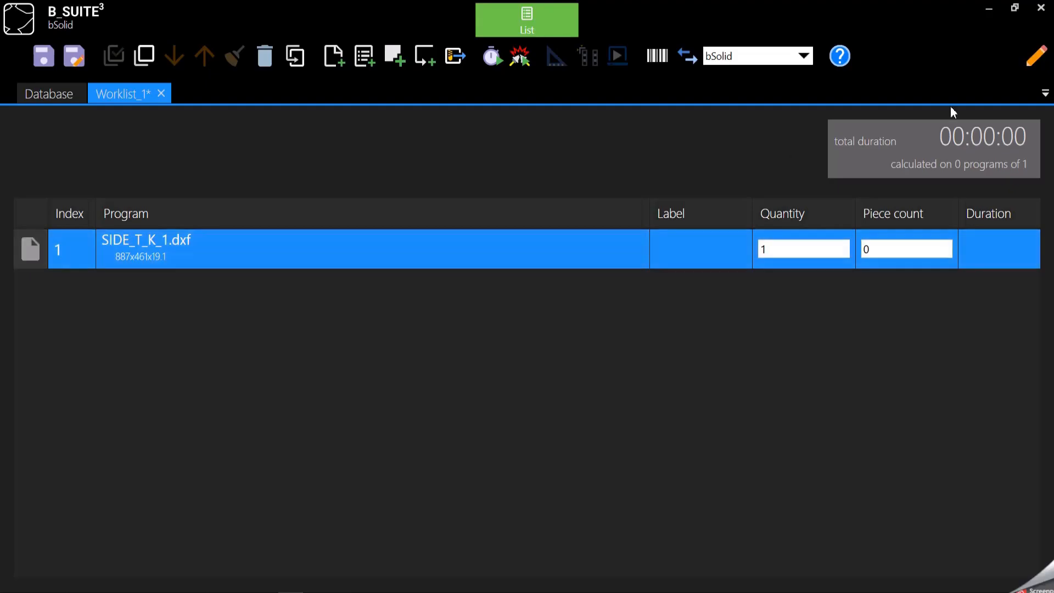
# Show the worklist program's details and inspect its machining in the 3D preview.
pyautogui.click(1037, 57)
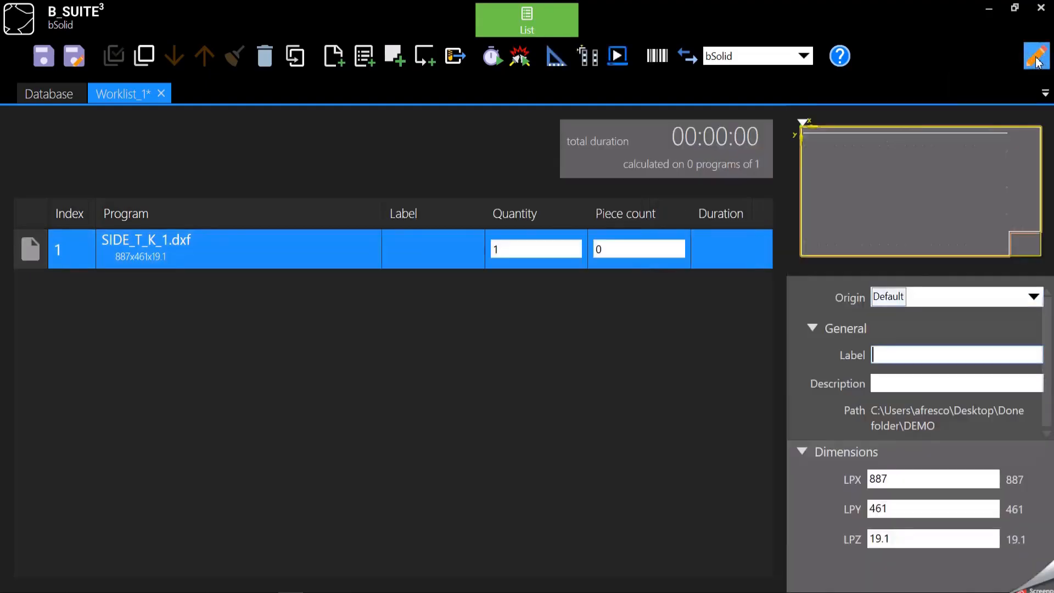
pyautogui.moveTo(856, 239); pyautogui.dragTo(844, 133, button='middle')
pyautogui.moveTo(844, 207); pyautogui.dragTo(915, 216, button='middle')
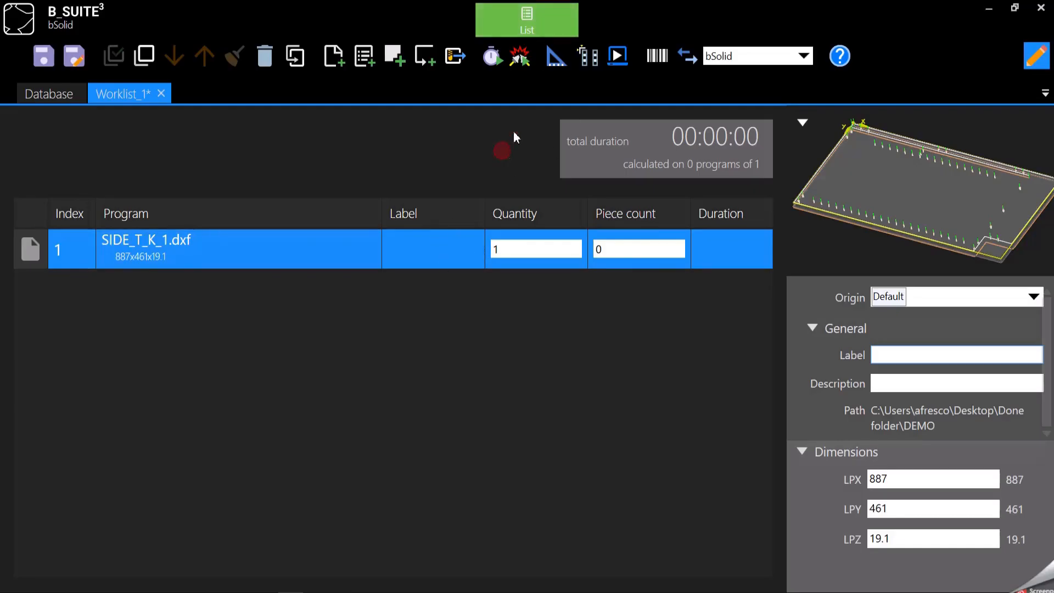
# Return to the Cad/Cam environment, open the guide and search it for "dxf definition".
pyautogui.click(530, 19)
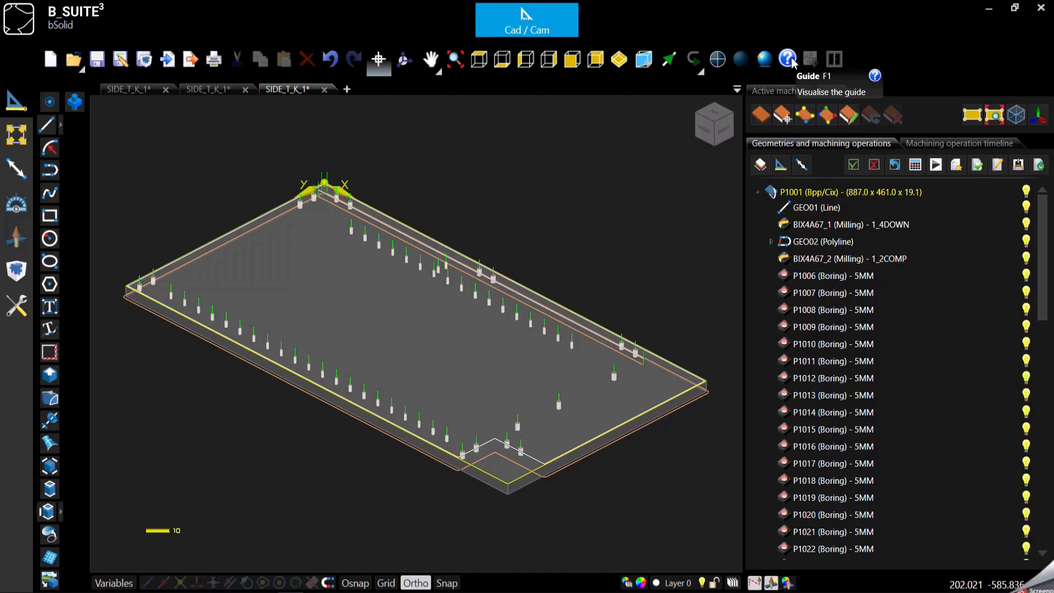
pyautogui.click(792, 59)
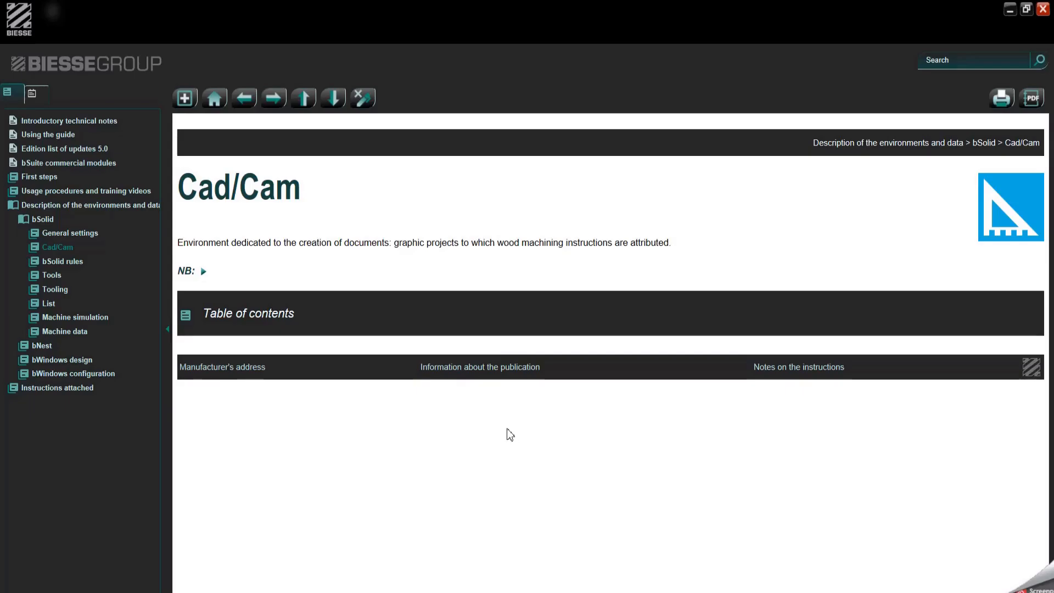
pyautogui.click(954, 62)
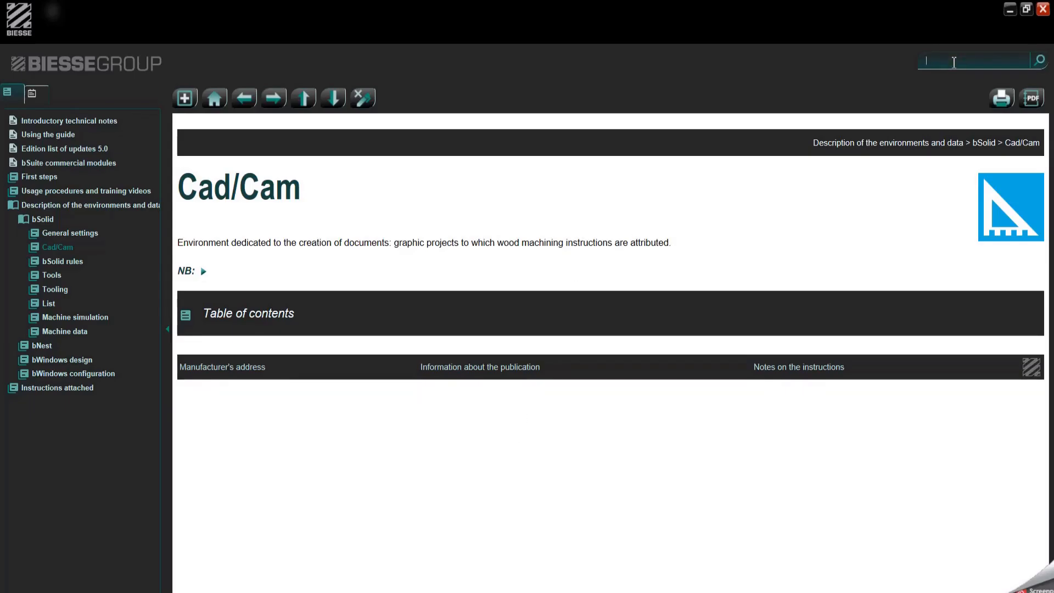
pyautogui.write('dx')
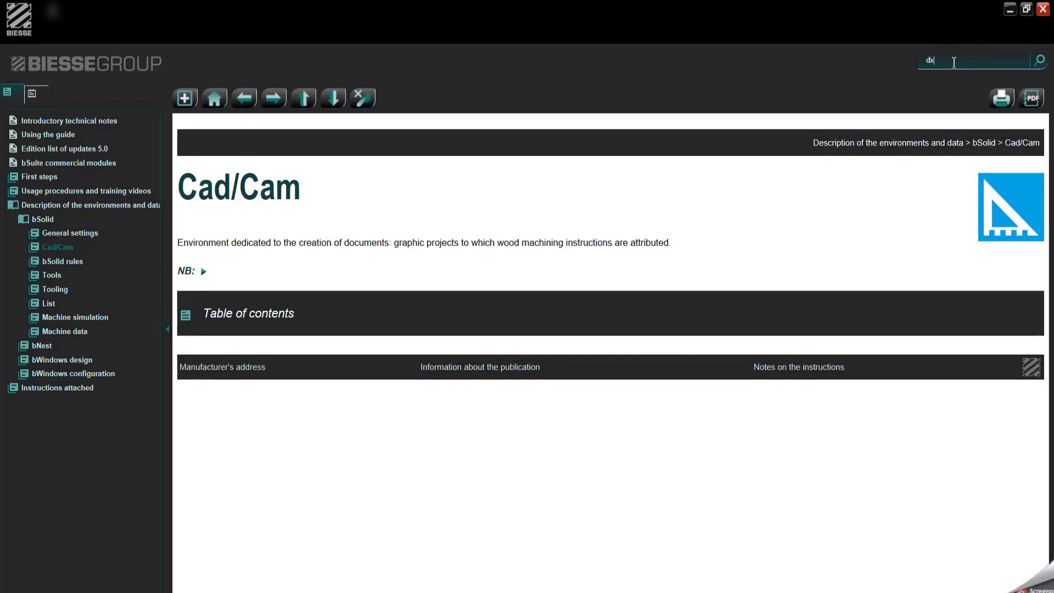
pyautogui.write('f defin')
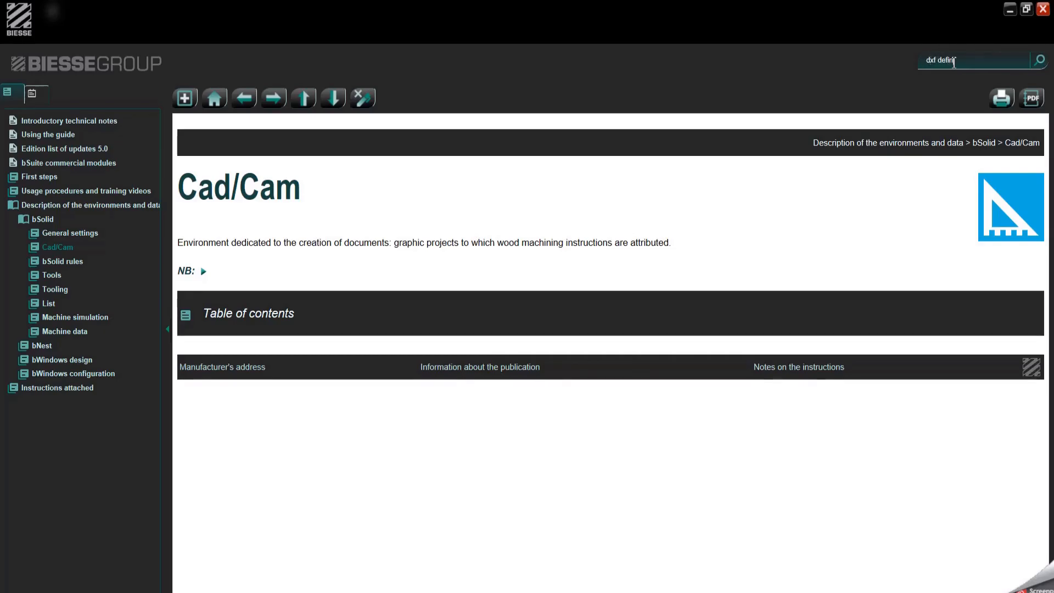
pyautogui.write('ition')
pyautogui.press('Return')
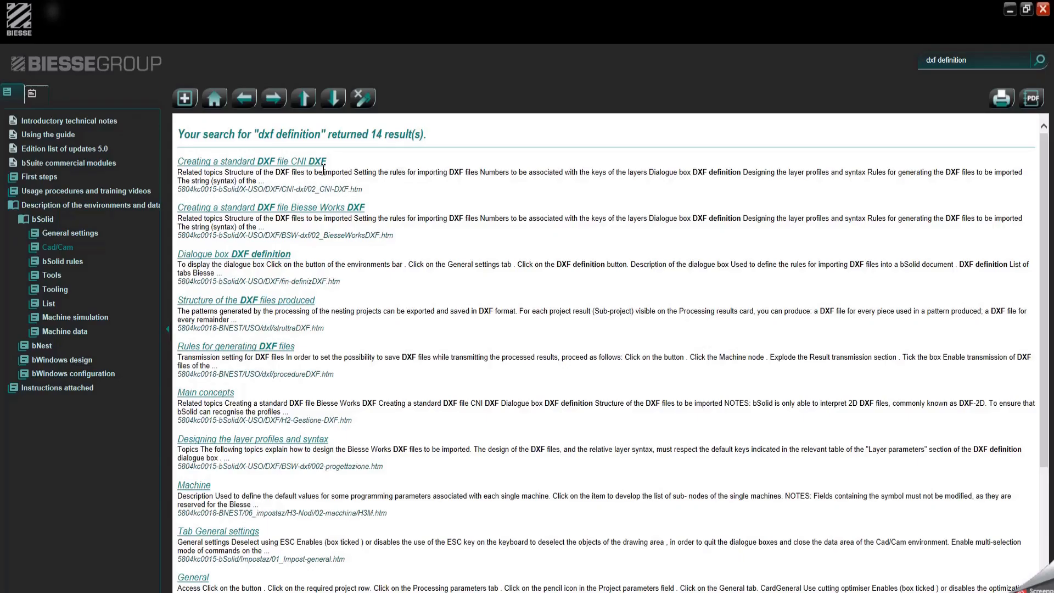
# Open the guide topic "Creating a standard DXF file Biesse Works DXF" and read its layer syntax, measurement unit and block rules.
pyautogui.click(343, 212)
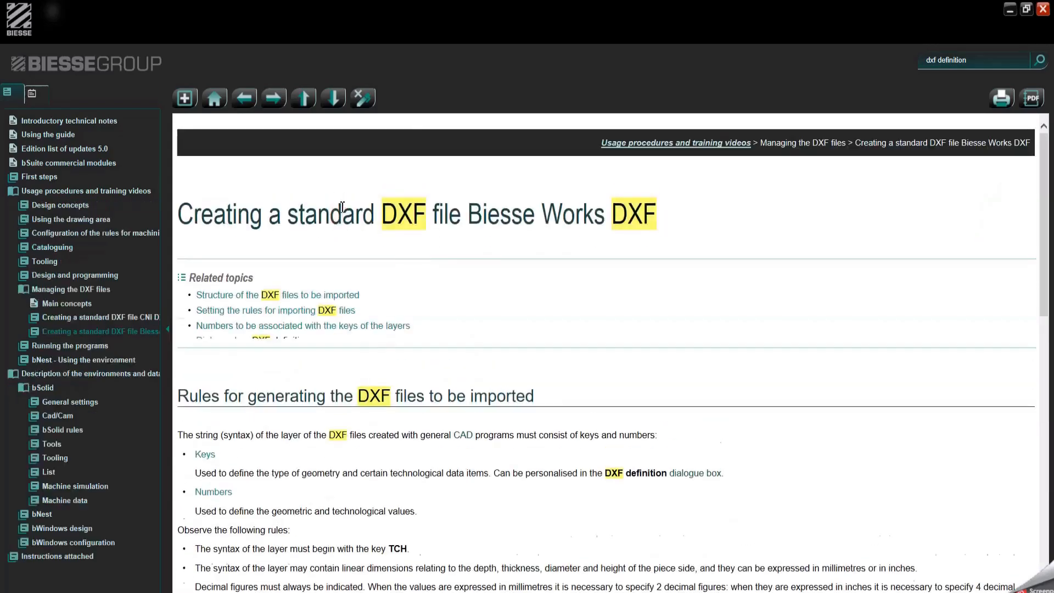
pyautogui.scroll(-10, 407, 248)
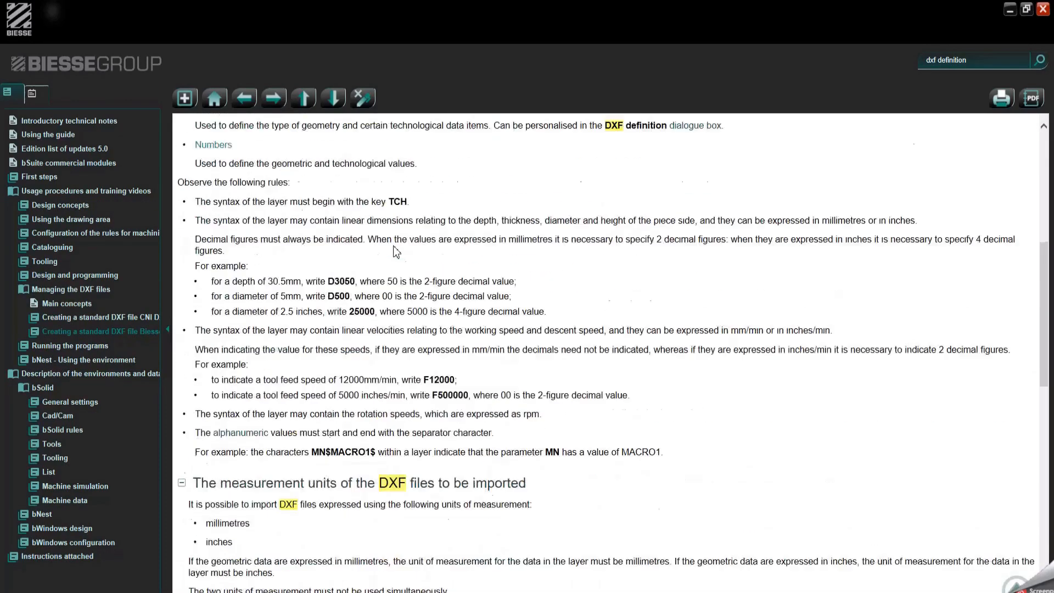
pyautogui.scroll(-8, 419, 248)
pyautogui.scroll(7, 419, 249)
pyautogui.scroll(10, 418, 248)
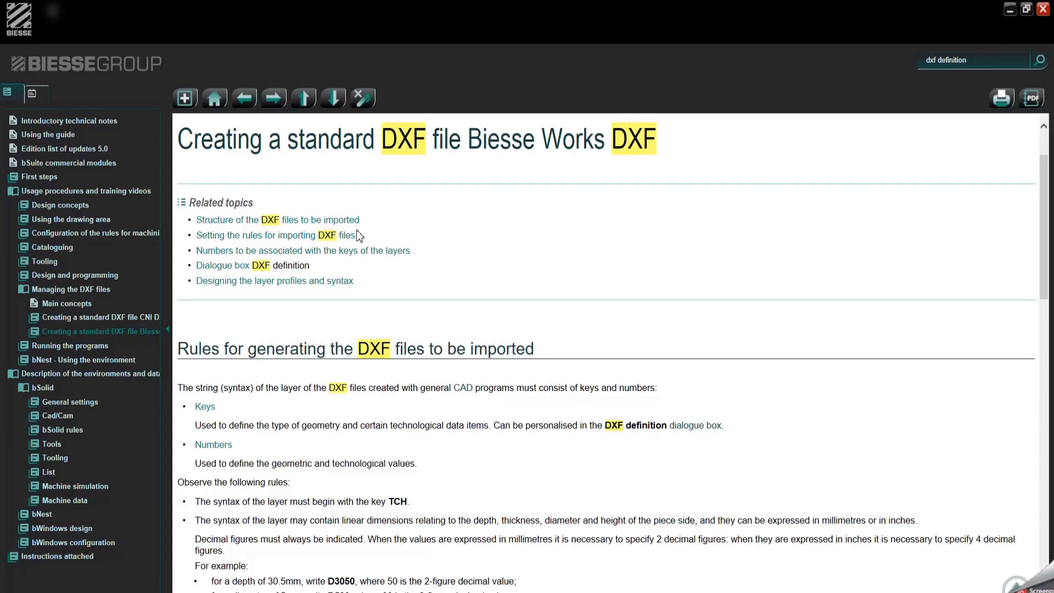
pyautogui.scroll(-4, 501, 314)
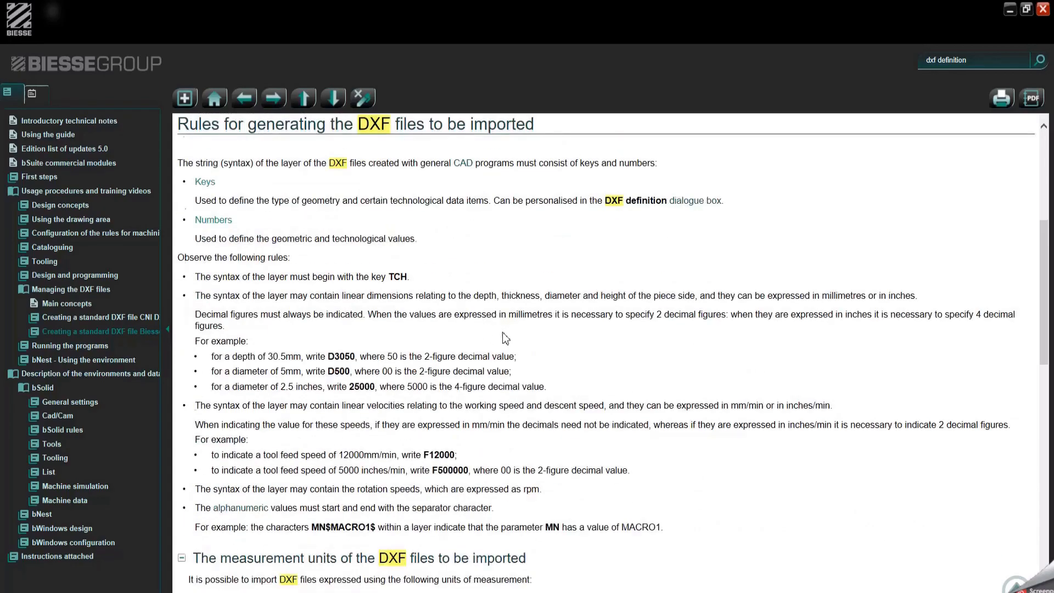
pyautogui.scroll(-3, 505, 338)
pyautogui.scroll(-12, 505, 338)
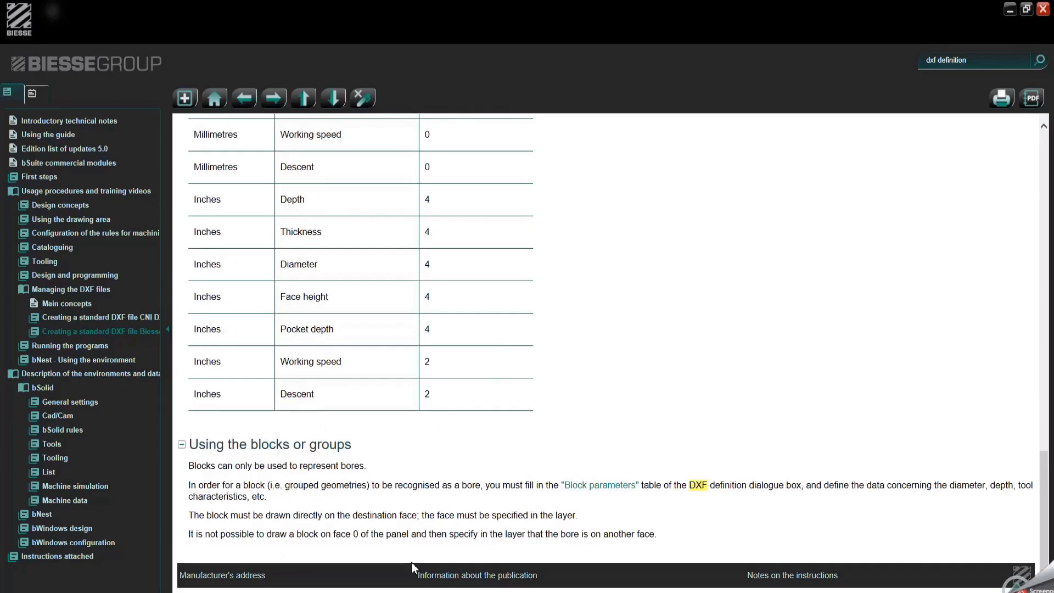
pyautogui.scroll(15, 466, 452)
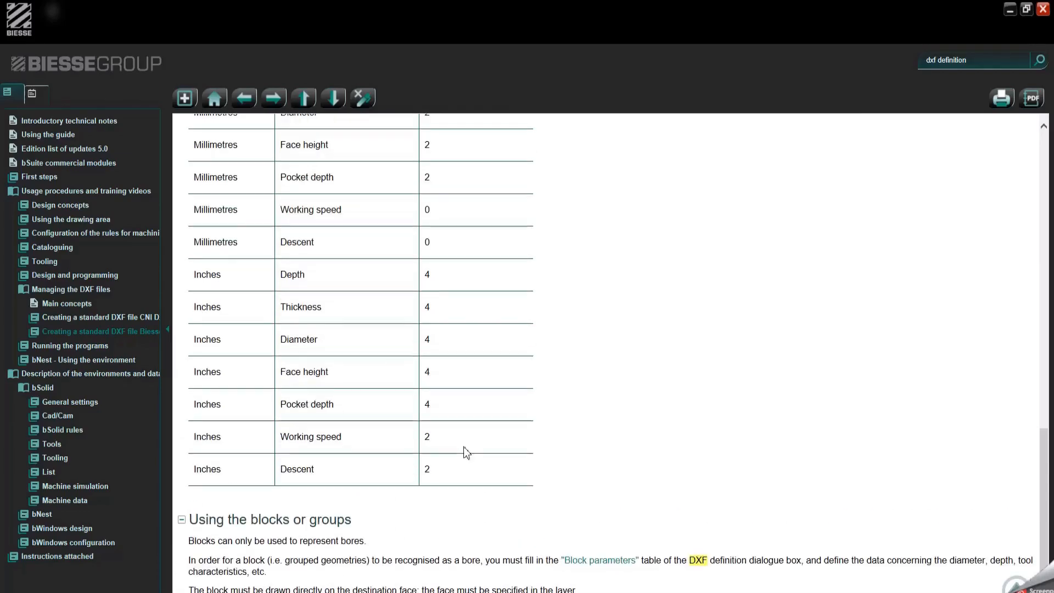
# Open the related guide topic "Structure of the DXF files to be imported" and read its DXF layer precautions and import rule settings.
pyautogui.scroll(4, 466, 452)
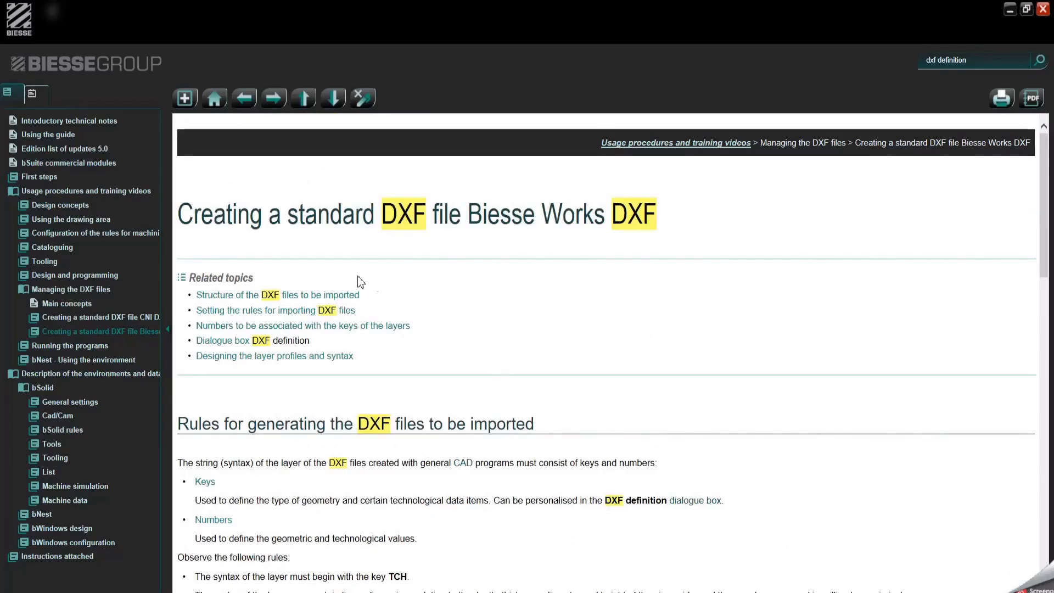
pyautogui.click(328, 296)
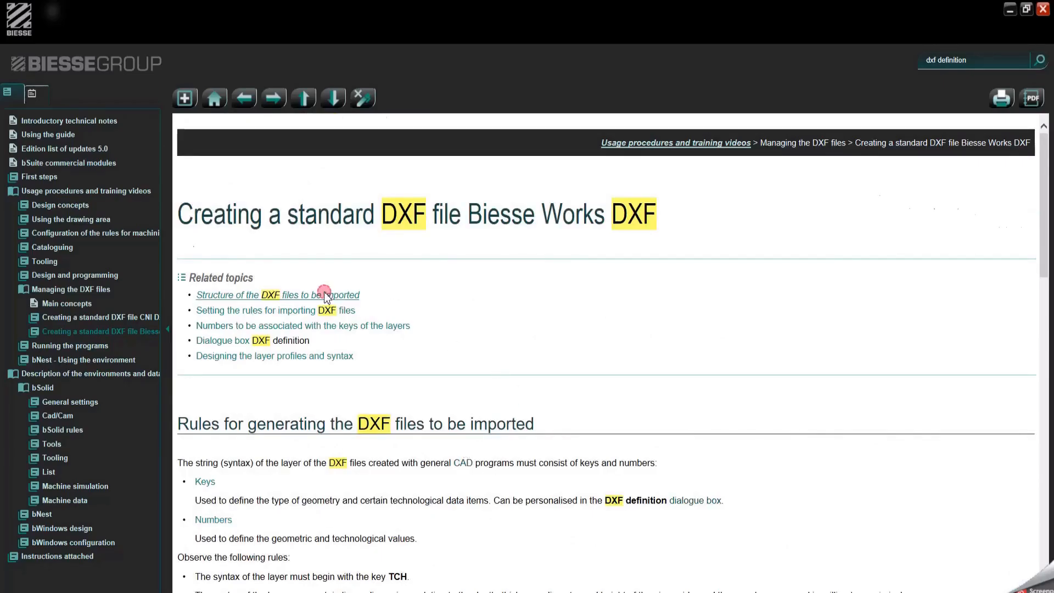
pyautogui.scroll(-3, 351, 325)
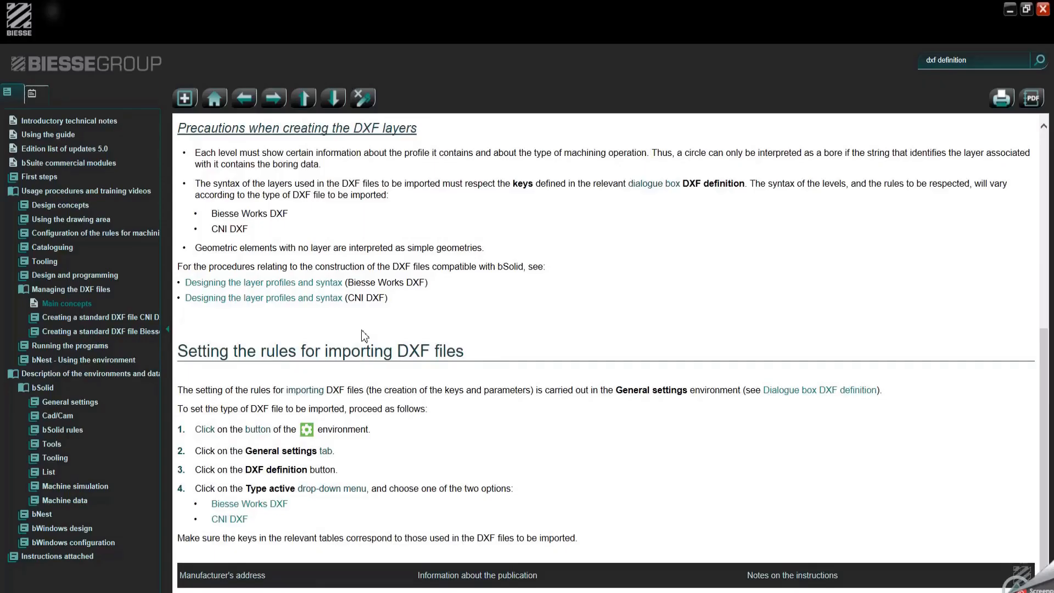
# Open the guide's Biesse Works DXF description, study its block parameters and layer key table, and close the guide.
pyautogui.click(279, 508)
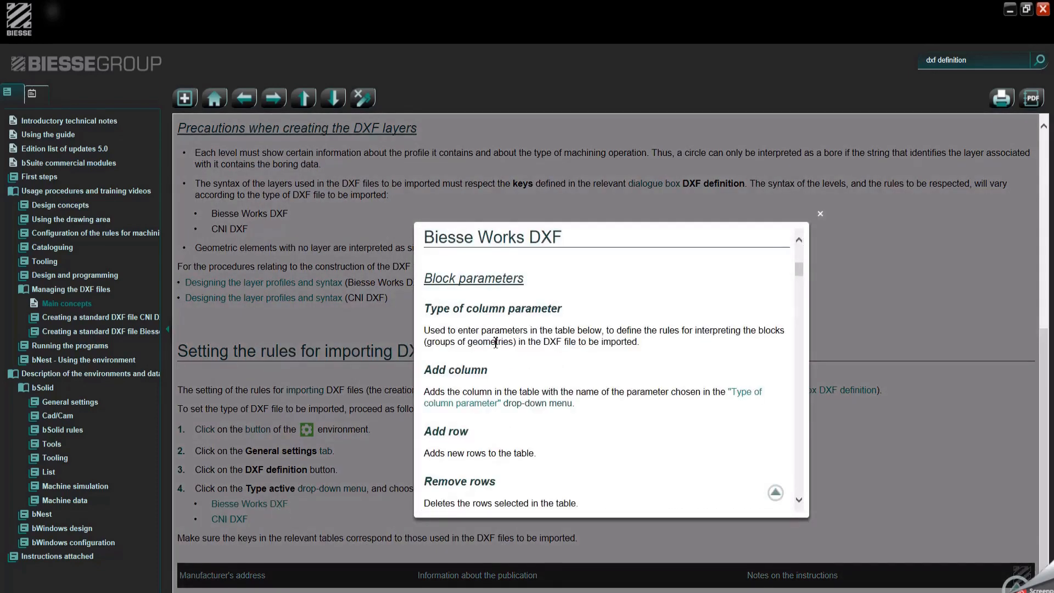
pyautogui.scroll(-5, 501, 360)
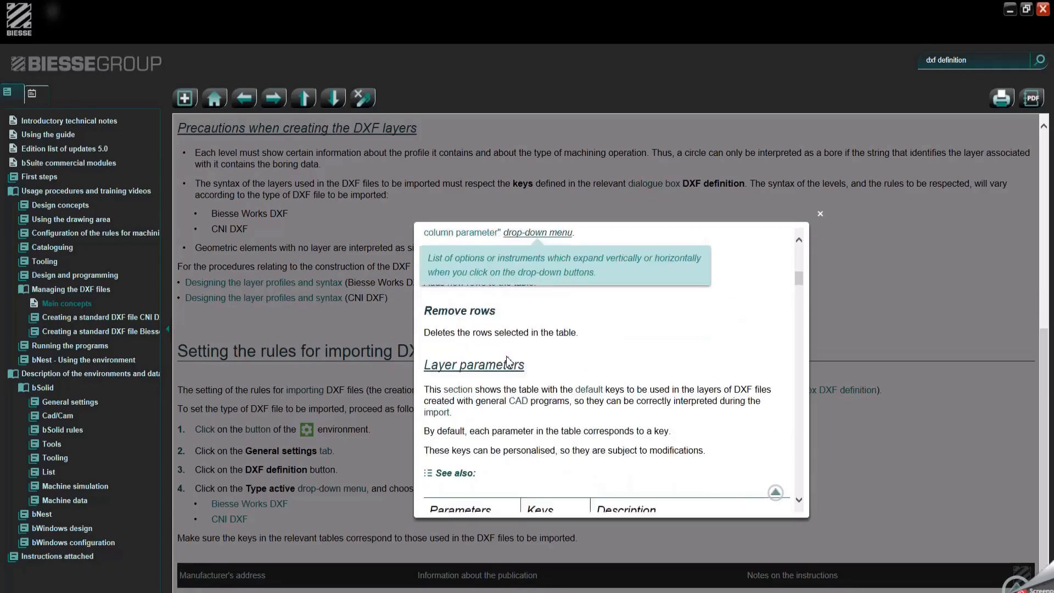
pyautogui.scroll(-4, 548, 320)
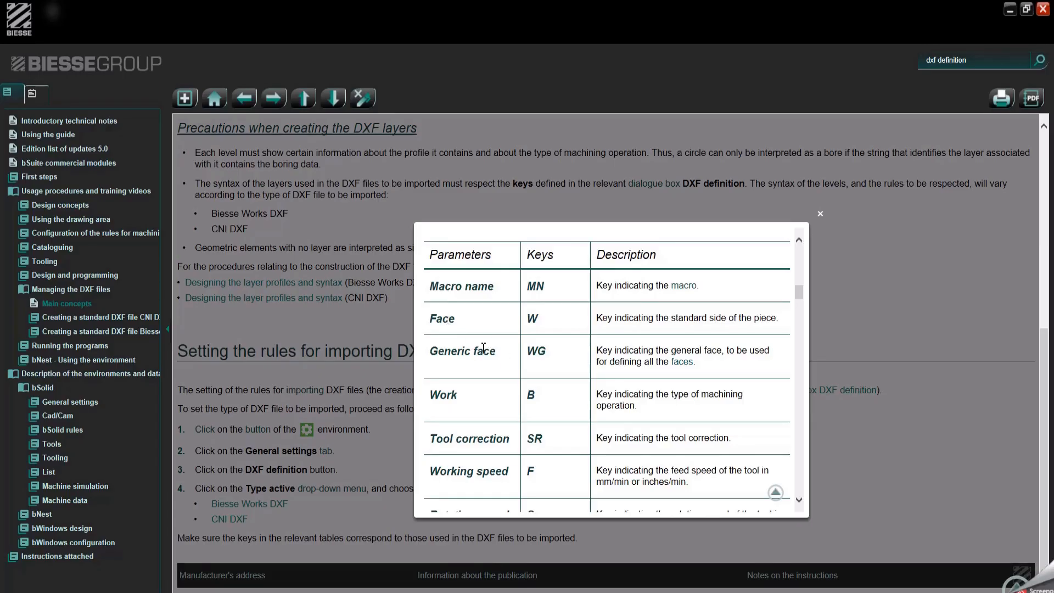
pyautogui.scroll(-1, 479, 366)
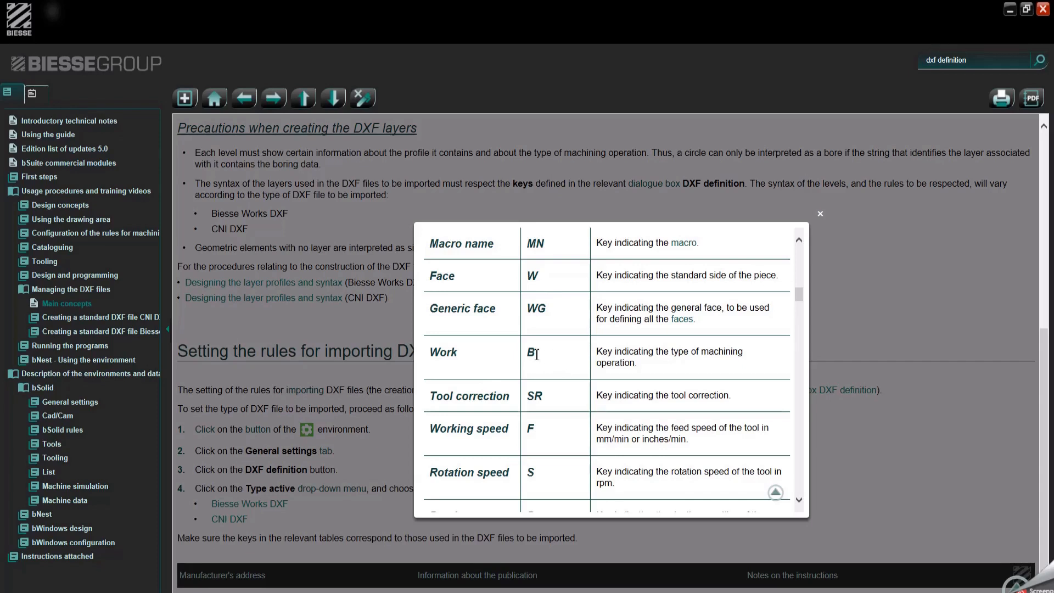
pyautogui.scroll(-2, 565, 392)
pyautogui.scroll(-5, 480, 344)
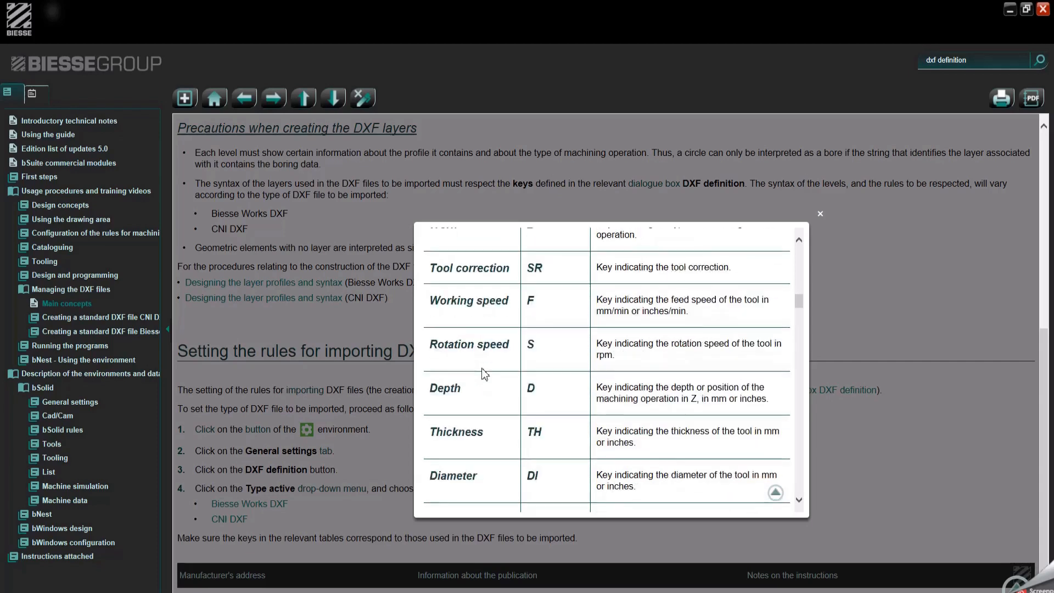
pyautogui.scroll(-3, 508, 342)
pyautogui.scroll(-3, 510, 346)
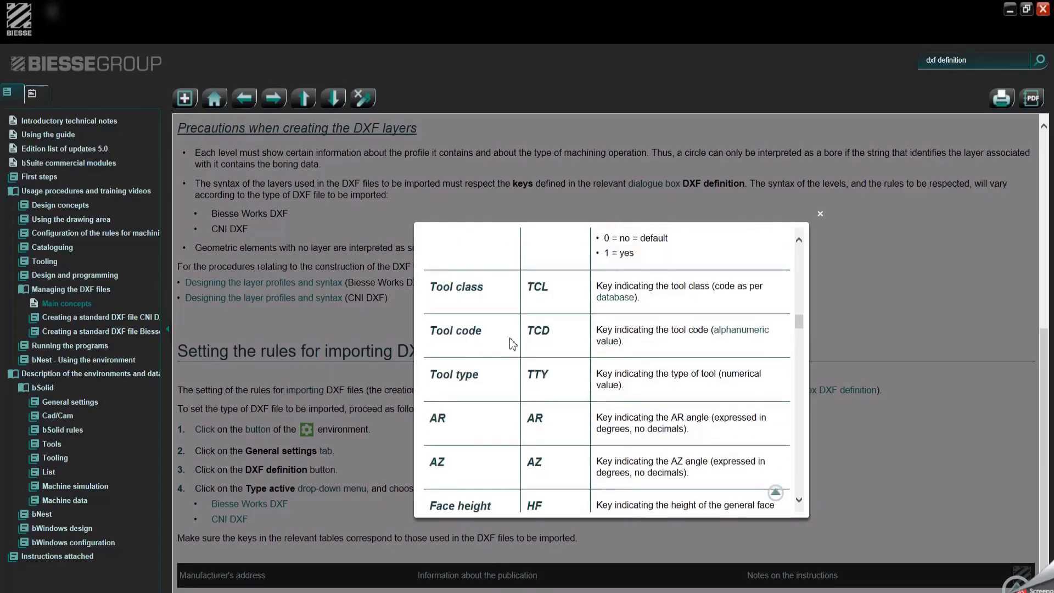
pyautogui.scroll(-6, 516, 334)
pyautogui.scroll(-5, 507, 332)
pyautogui.scroll(-3, 507, 332)
pyautogui.scroll(-2, 516, 338)
pyautogui.scroll(-8, 516, 337)
pyautogui.scroll(-5, 516, 338)
pyautogui.scroll(20, 513, 343)
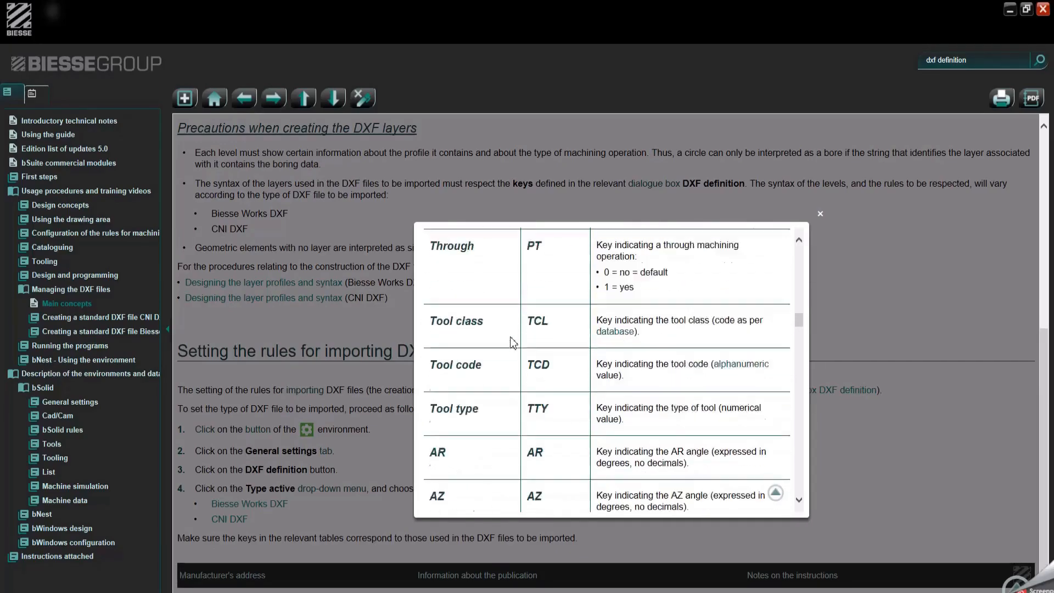
pyautogui.click(821, 214)
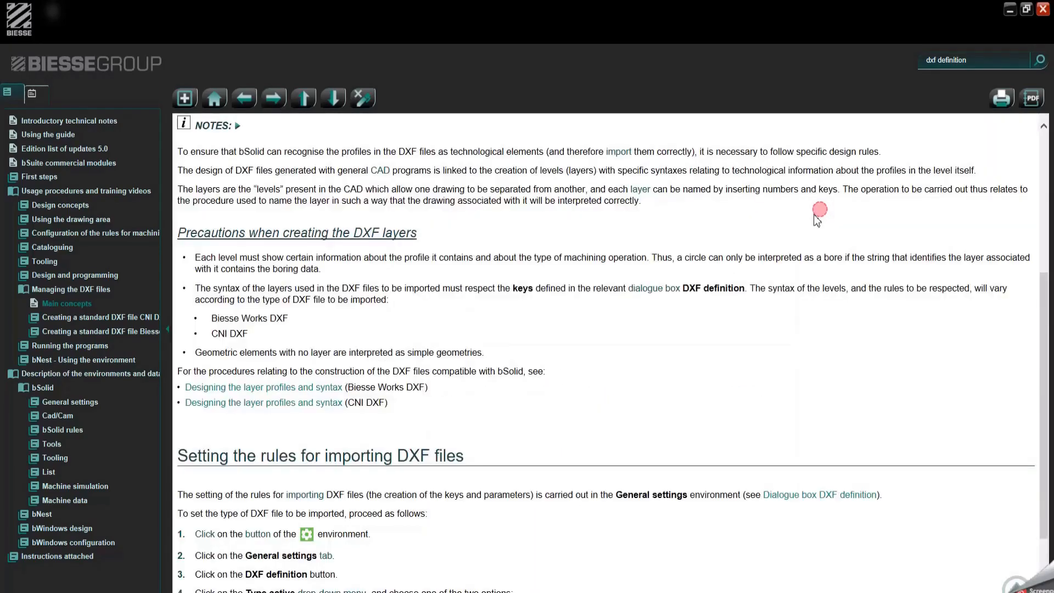
pyautogui.click(1044, 11)
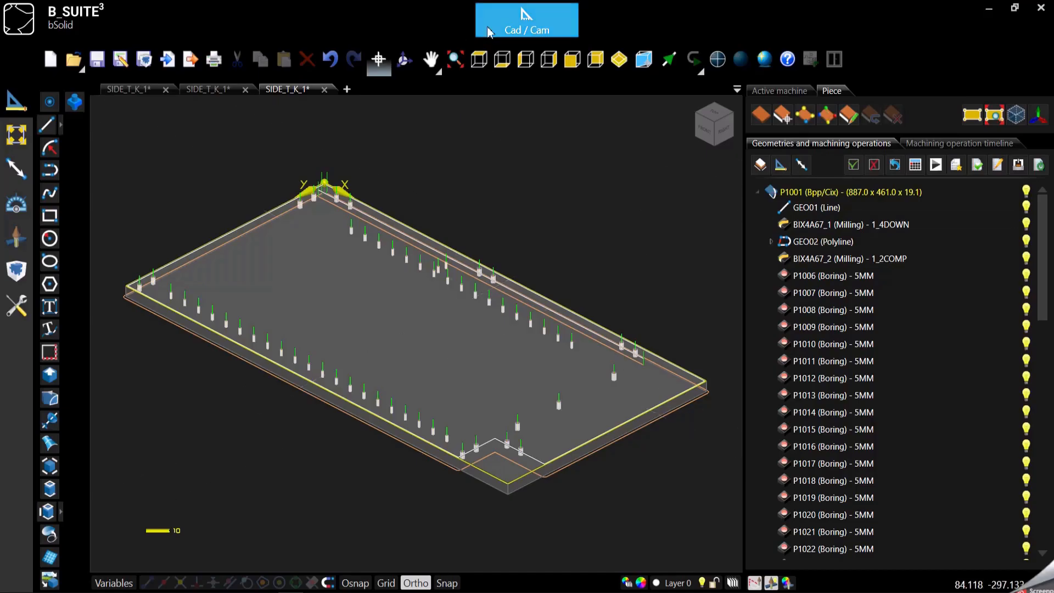
# Switch to the worklist environment and calculate collisions for the SIDE_T_K_1.dxf program.
pyautogui.click(519, 25)
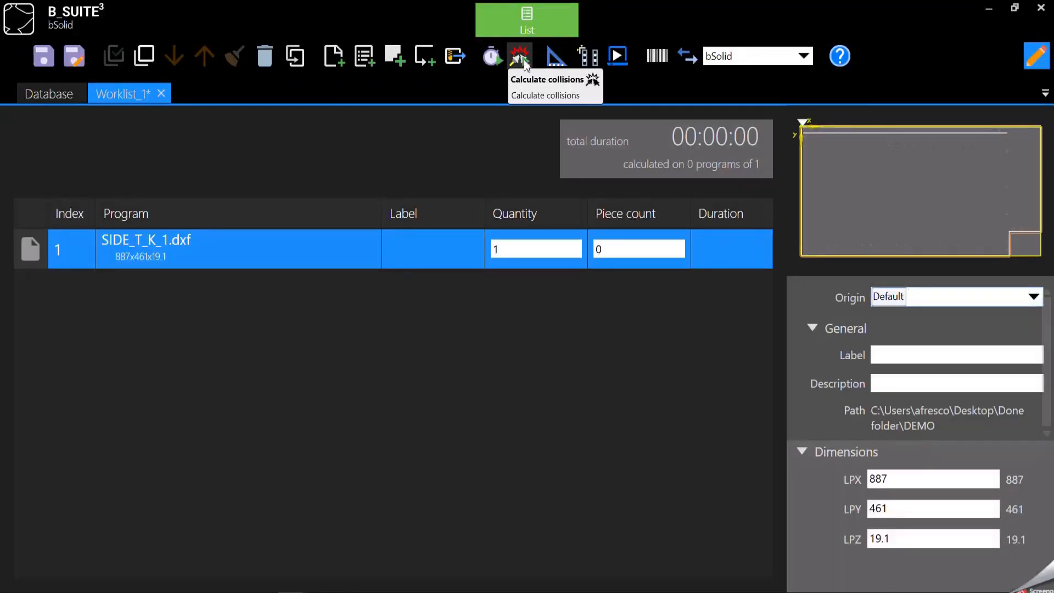
pyautogui.click(525, 64)
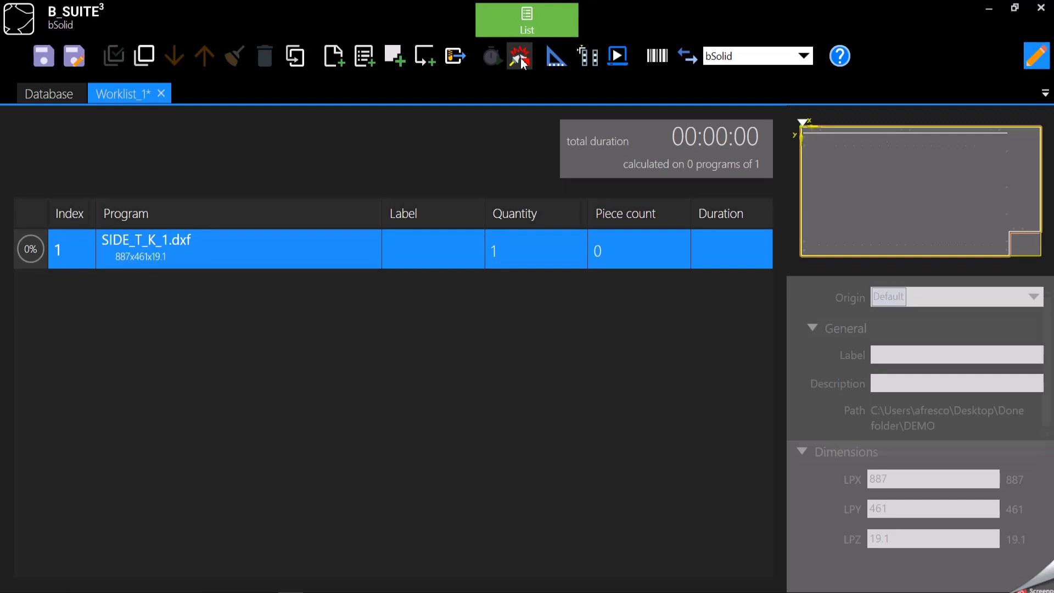
pyautogui.click(521, 58)
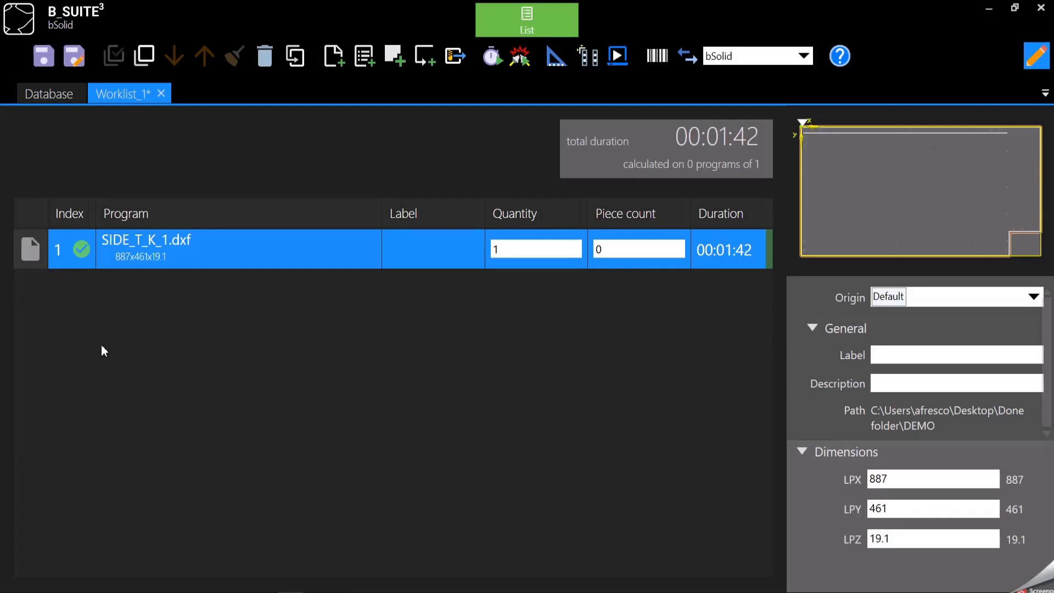
# Return to the Cad/Cam environment and check the import dialog's Technologic DXF file type, closing it without importing.
pyautogui.click(562, 17)
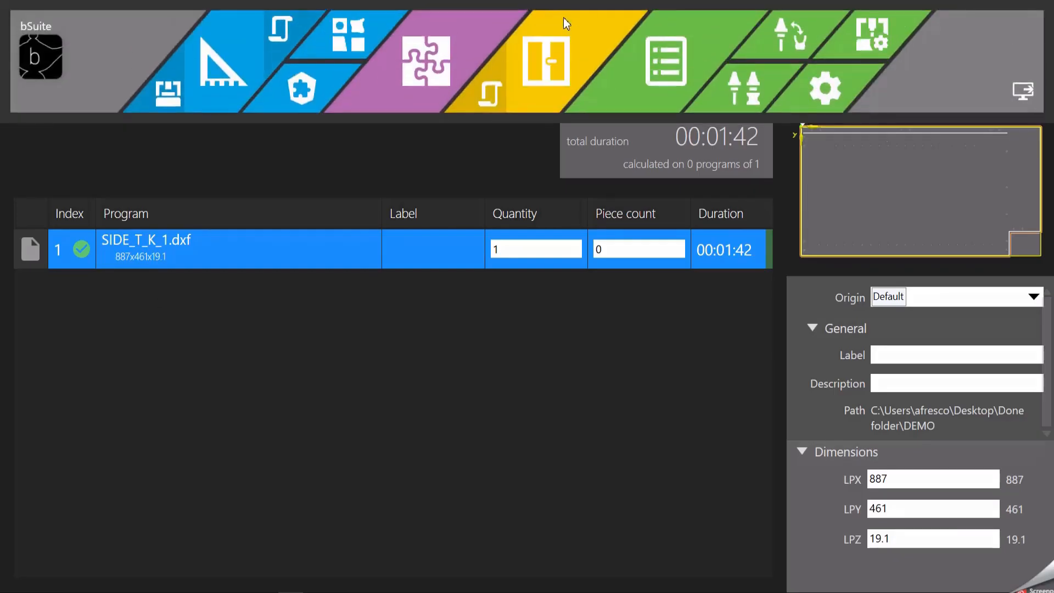
pyautogui.click(214, 76)
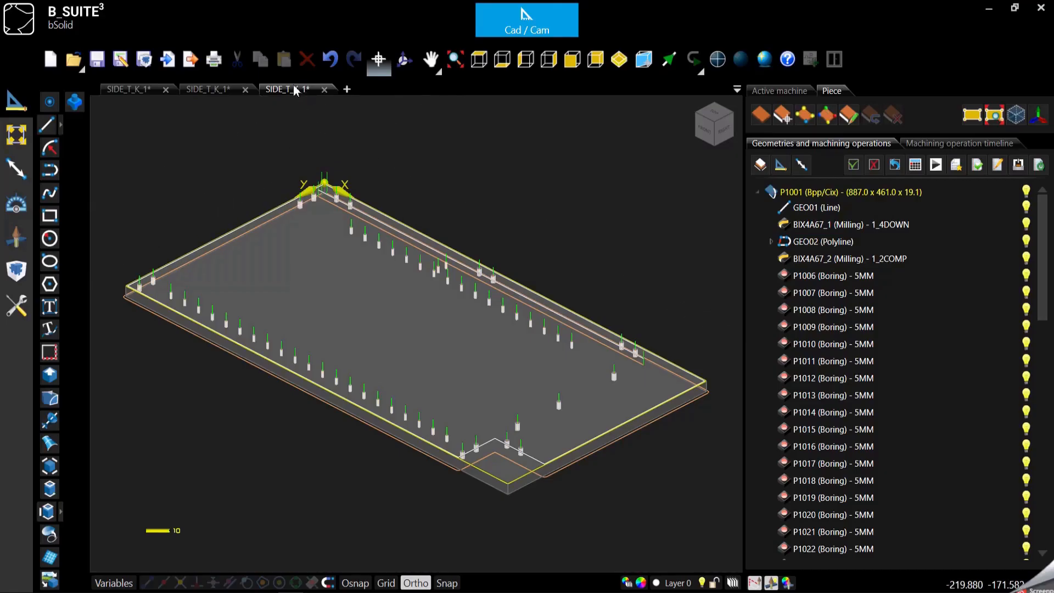
pyautogui.click(168, 58)
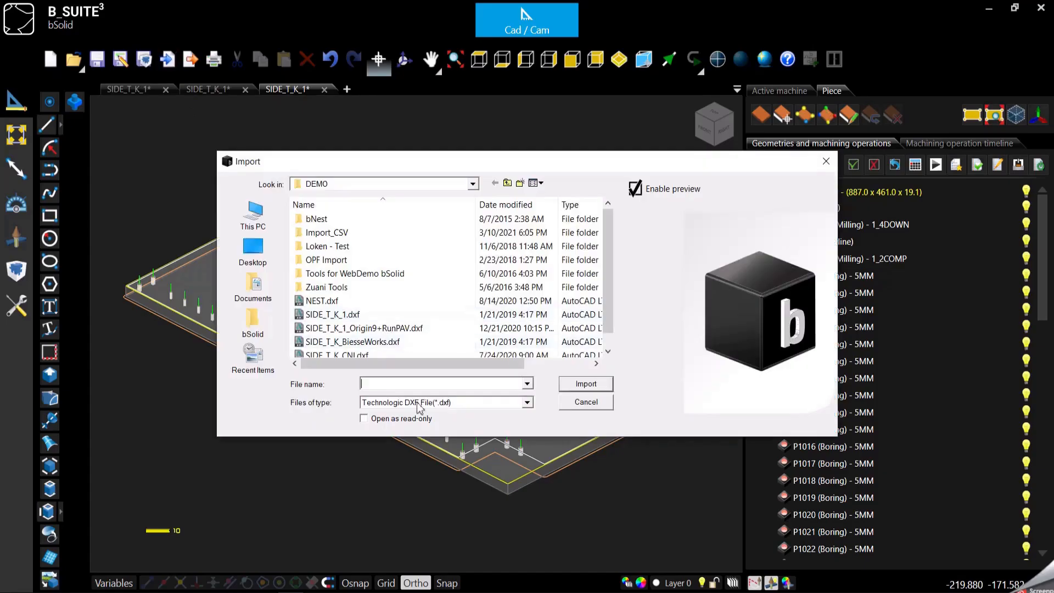
pyautogui.click(578, 402)
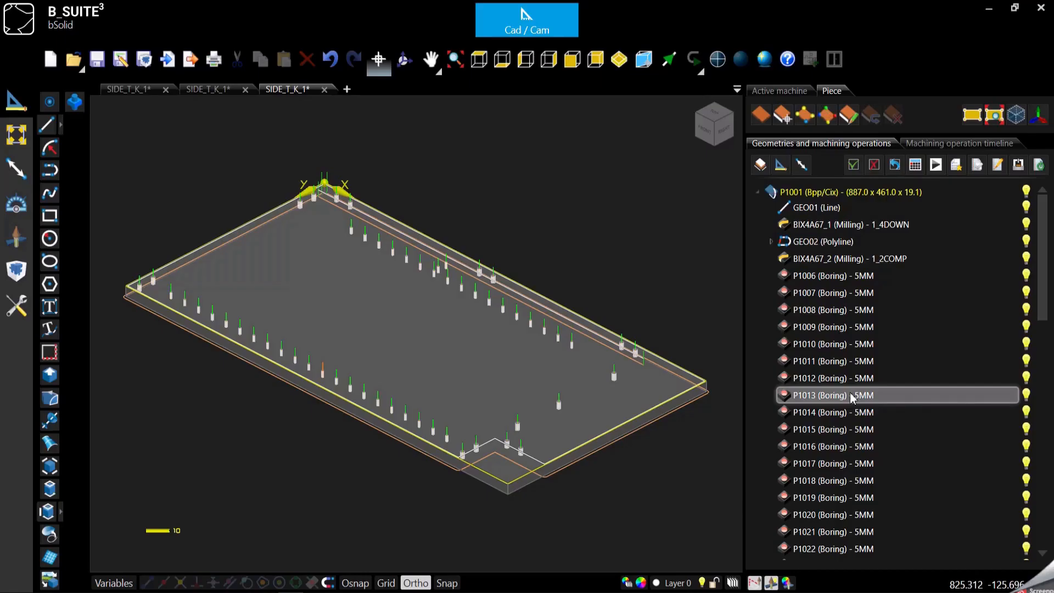
# Review the imported boring operations and inspect one 8MM boring's x and y position and depth without changing them.
pyautogui.scroll(-13, 852, 398)
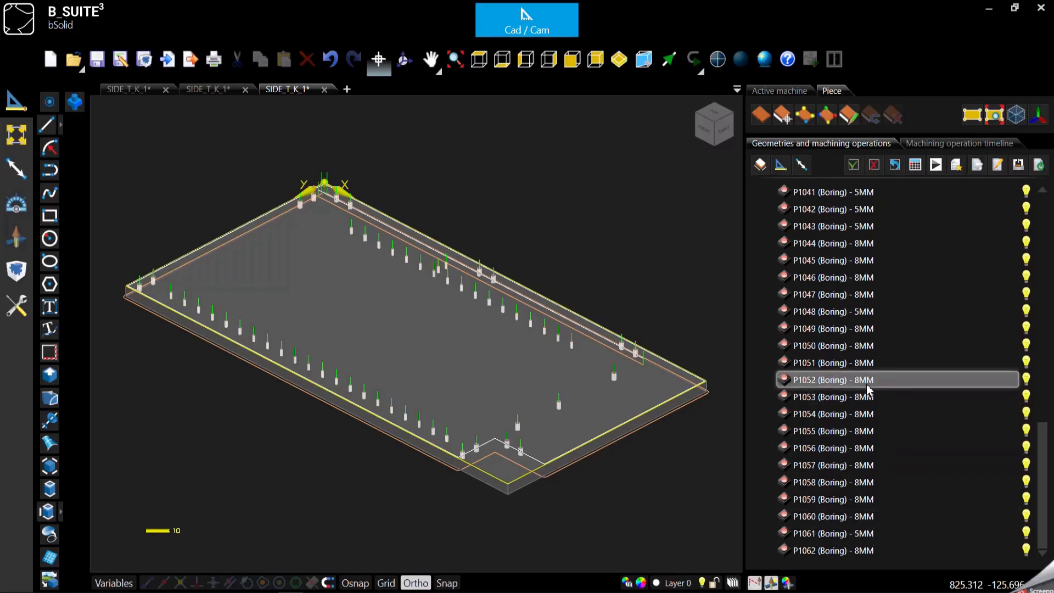
pyautogui.scroll(6, 868, 391)
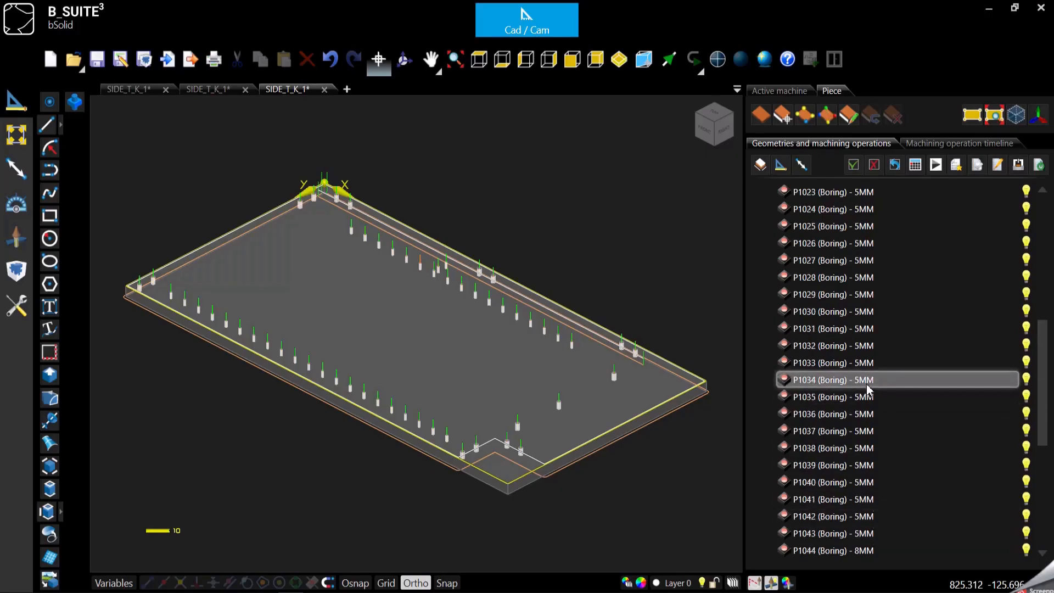
pyautogui.doubleClick(561, 401)
pyautogui.doubleClick(955, 223)
pyautogui.doubleClick(963, 238)
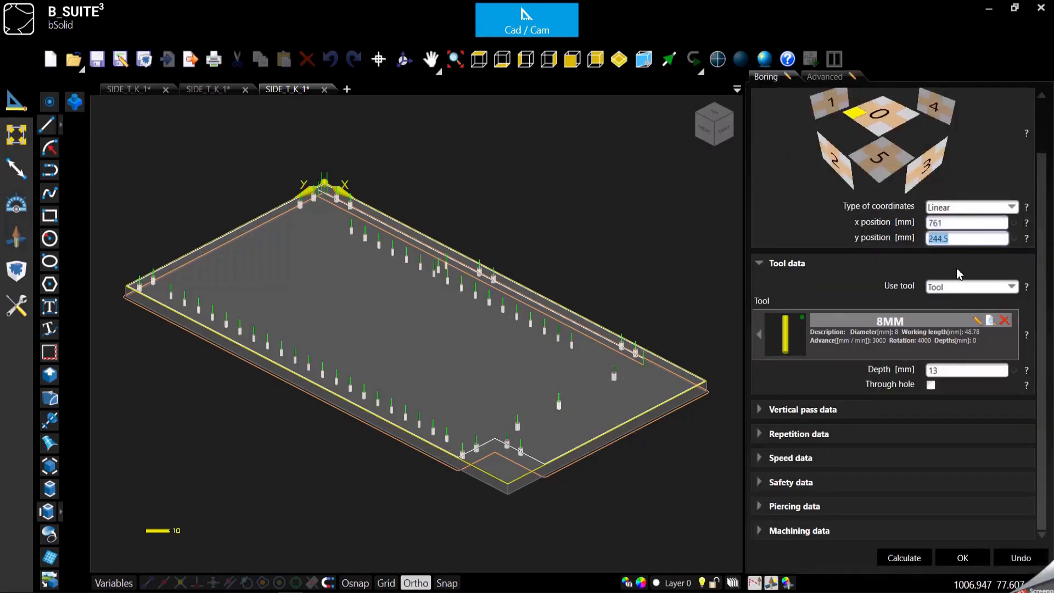
pyautogui.doubleClick(937, 371)
pyautogui.click(1005, 557)
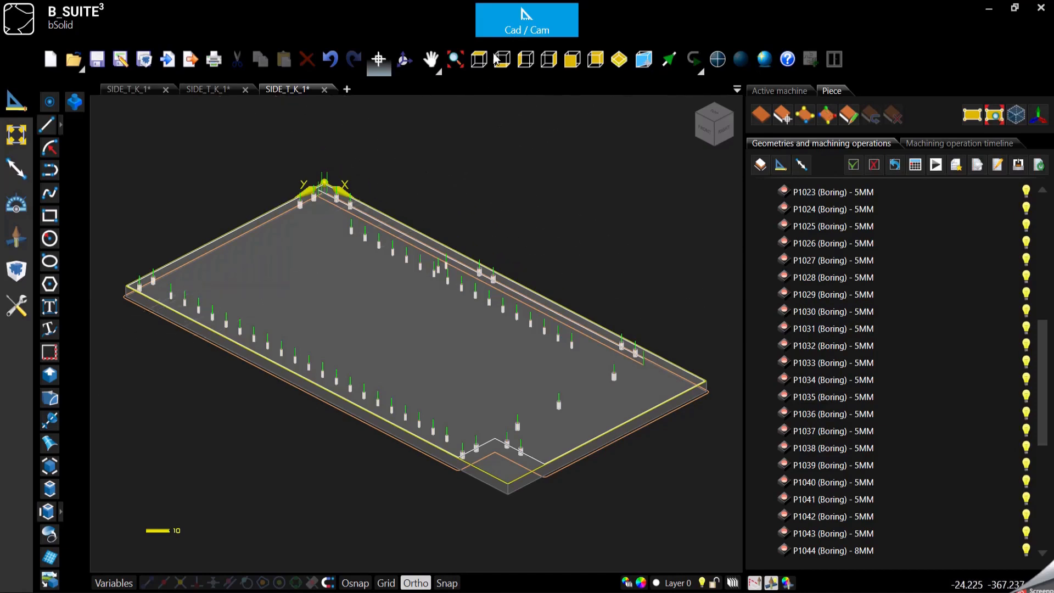
# Open the DXF definition from the general settings and compare its CNI DXF and Biesse Works DXF parameters.
pyautogui.click(523, 18)
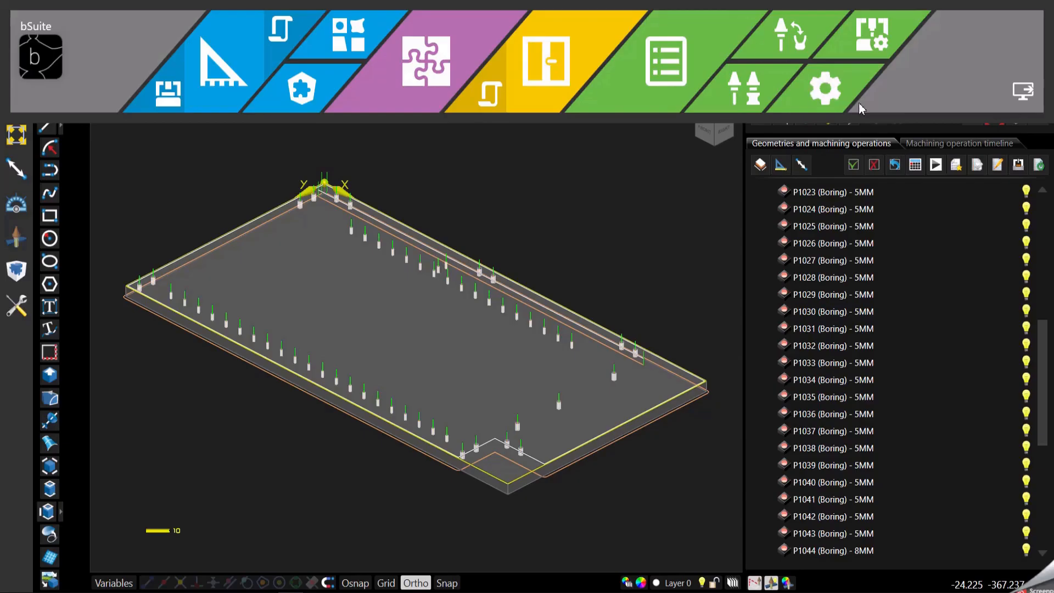
pyautogui.click(830, 89)
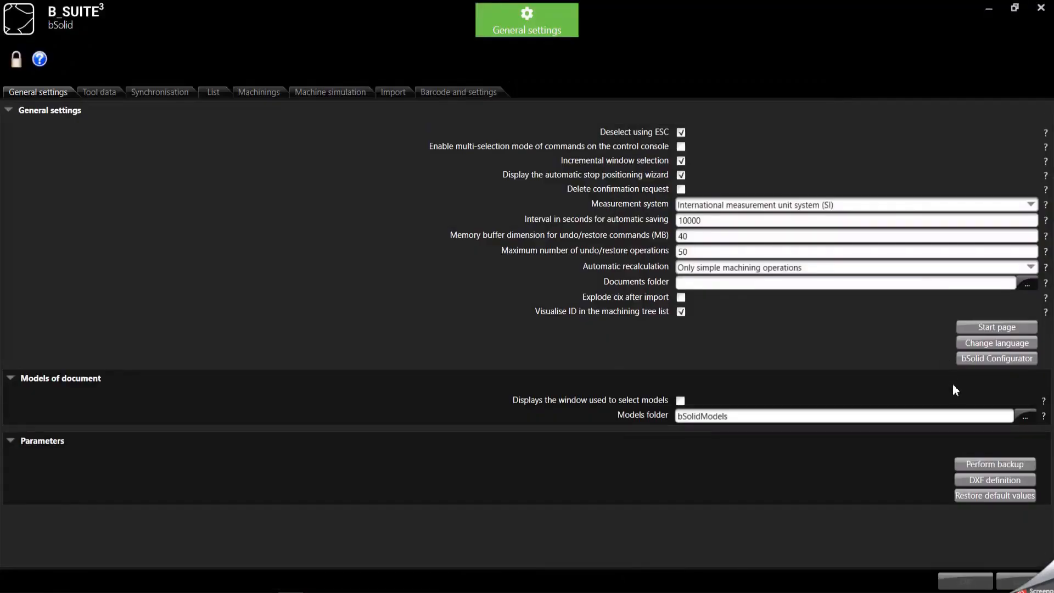
pyautogui.click(997, 483)
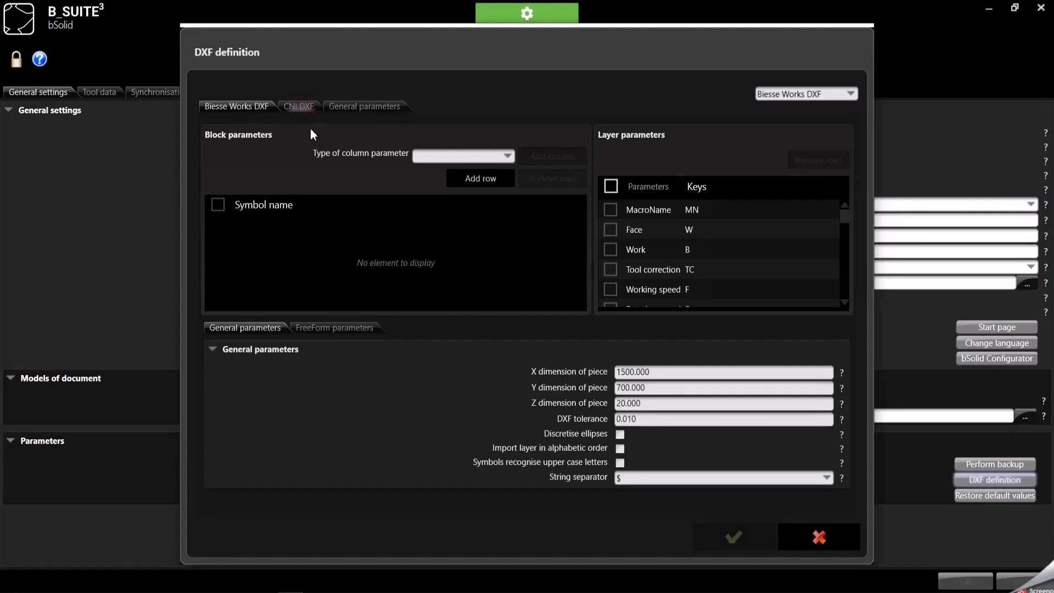
pyautogui.click(299, 108)
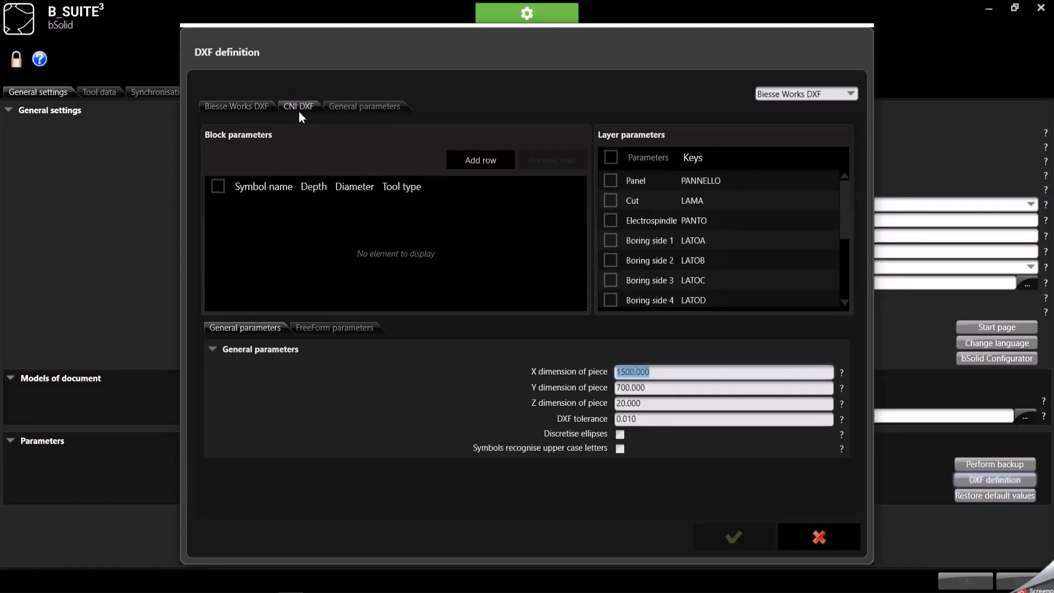
pyautogui.click(268, 104)
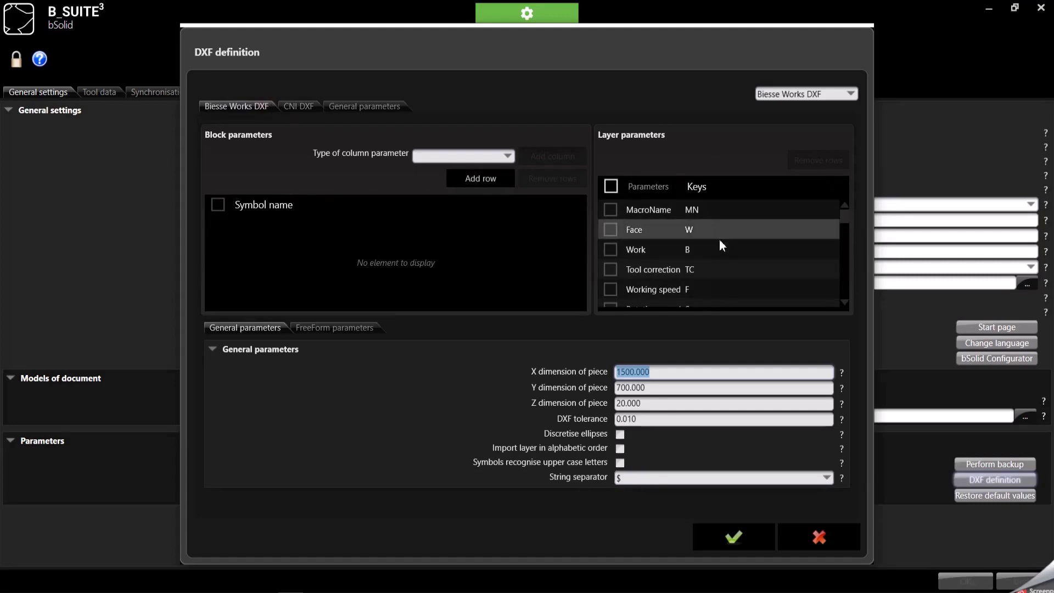
# Examine the Biesse Works DXF layer parameters and the key assigned to each one.
pyautogui.scroll(-1, 722, 257)
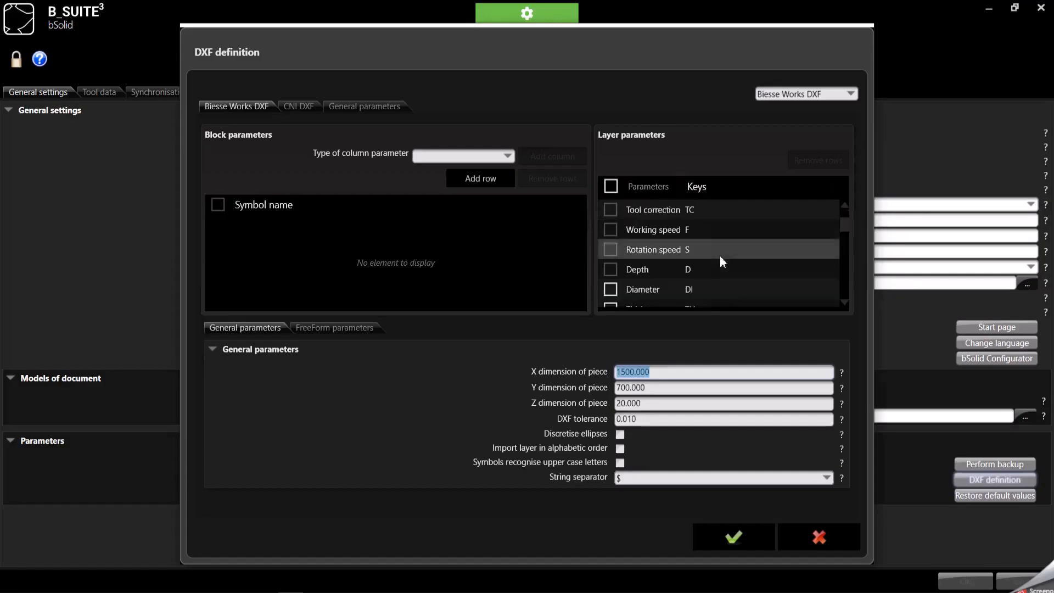
pyautogui.scroll(-1, 719, 252)
pyautogui.scroll(-1, 728, 245)
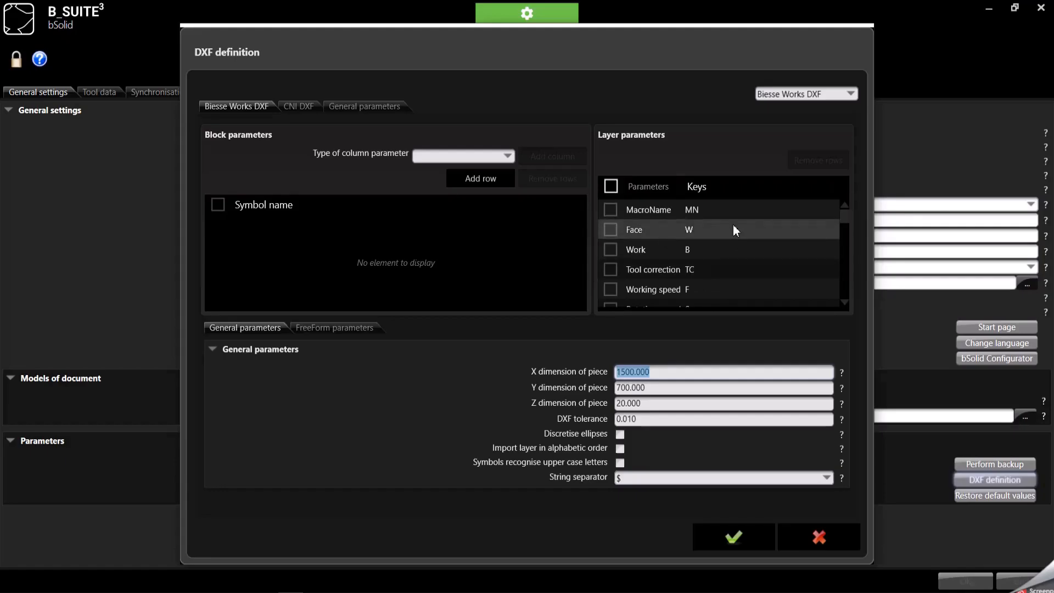
pyautogui.scroll(-3, 736, 260)
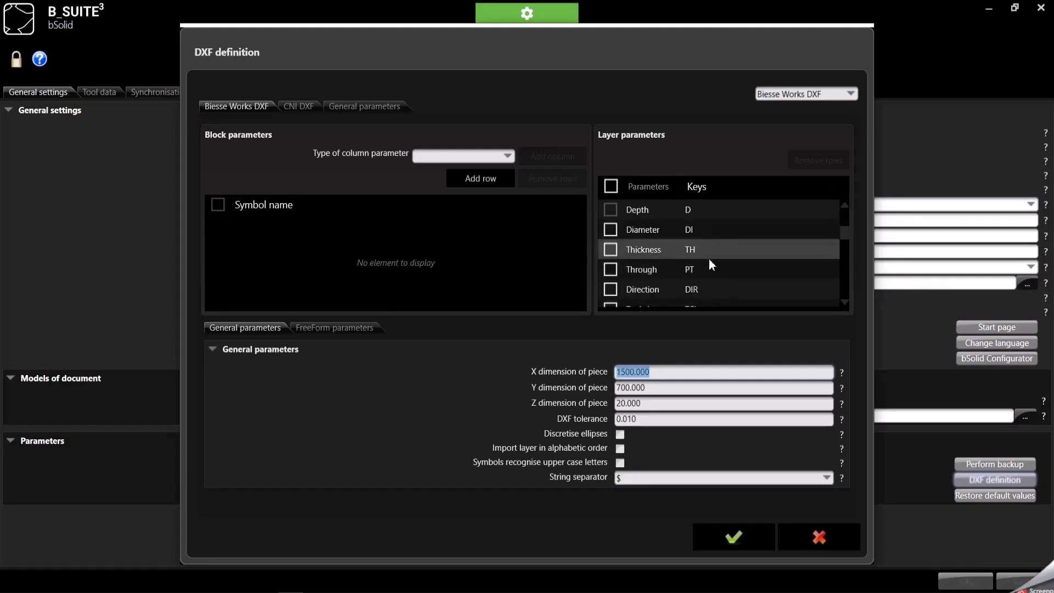
pyautogui.scroll(-3, 714, 269)
pyautogui.scroll(-3, 719, 261)
pyautogui.scroll(-3, 708, 261)
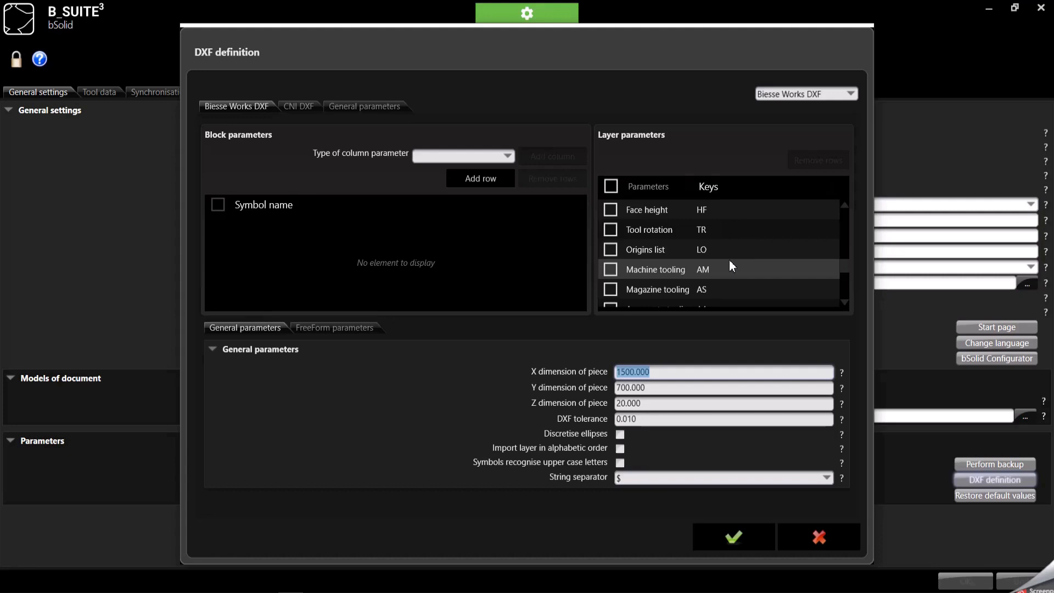
pyautogui.scroll(-5, 730, 261)
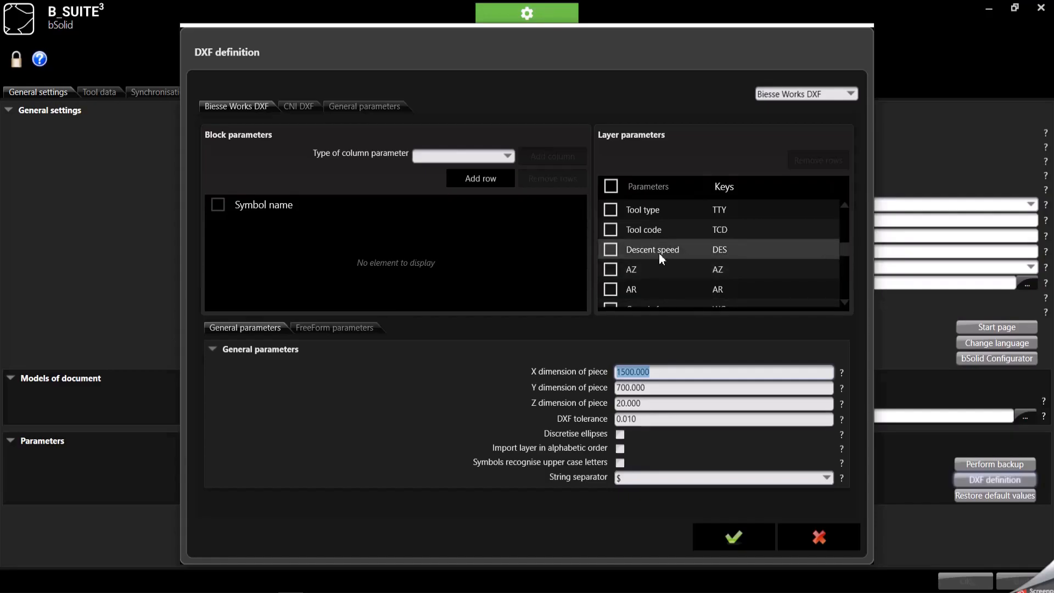
# Try changing the Descent speed layer key to DESC_S, and cancel the DXF definition without saving.
pyautogui.doubleClick(727, 251)
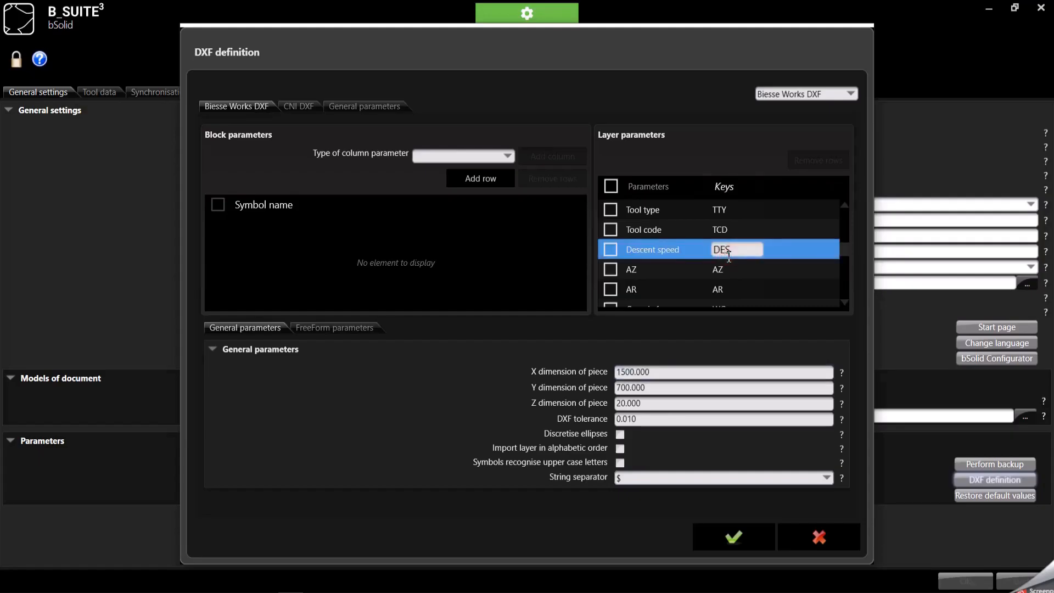
pyautogui.moveTo(739, 250); pyautogui.dragTo(691, 249)
pyautogui.click(735, 251)
pyautogui.write('DESC')
pyautogui.write('_S')
pyautogui.press('Return')
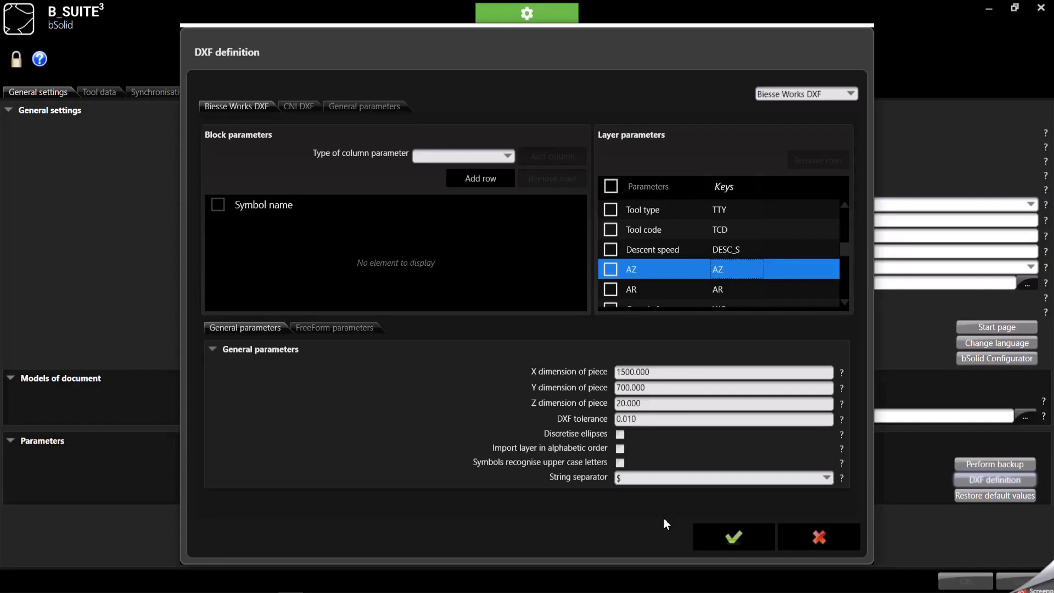
pyautogui.click(820, 537)
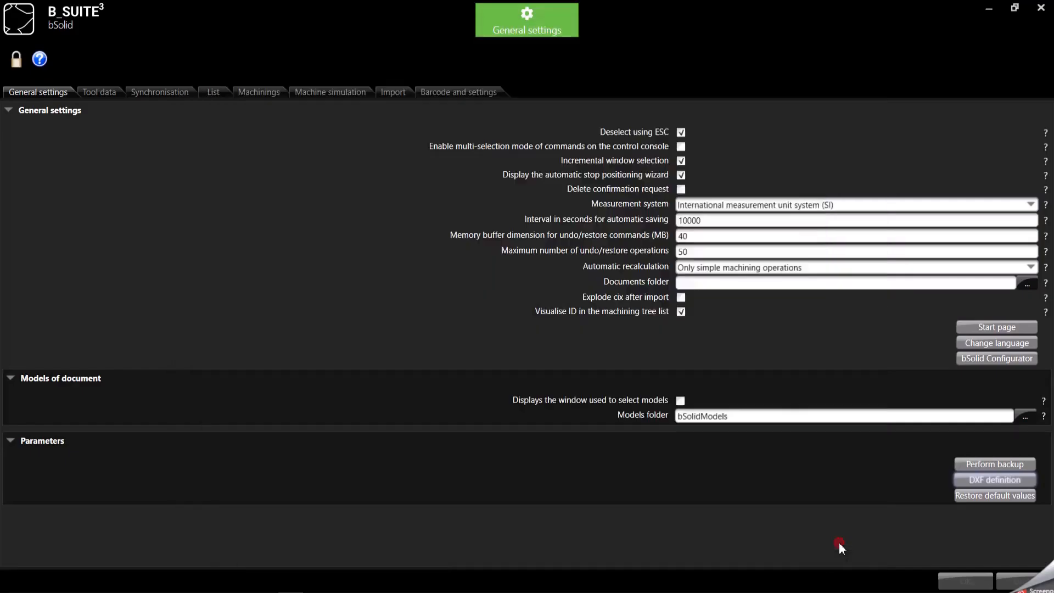
# Leave the general settings and return to the Cad/Cam environment with the imported cabinet side.
pyautogui.click(570, 29)
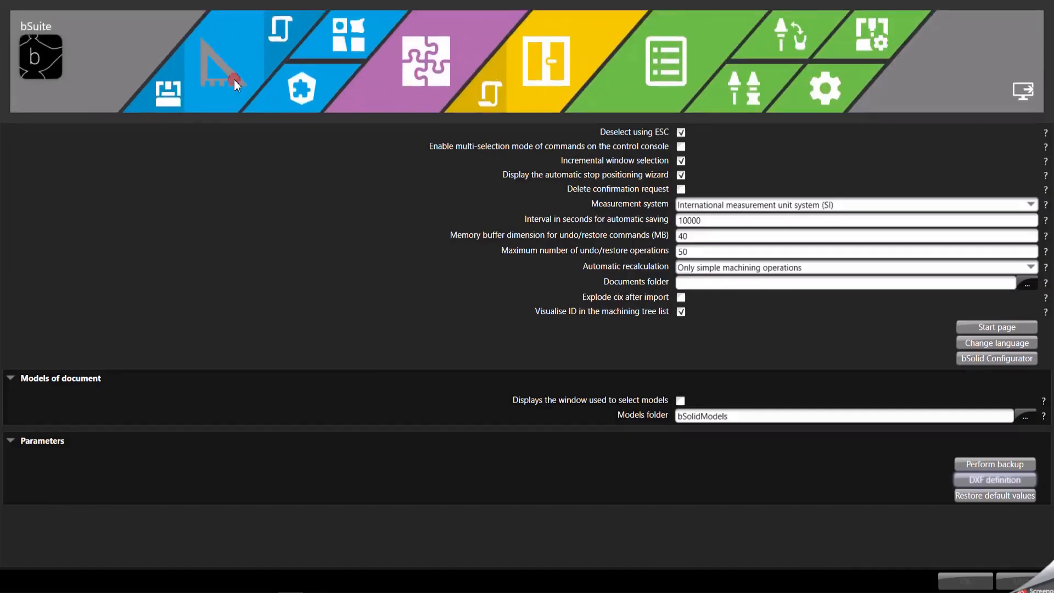
pyautogui.click(234, 79)
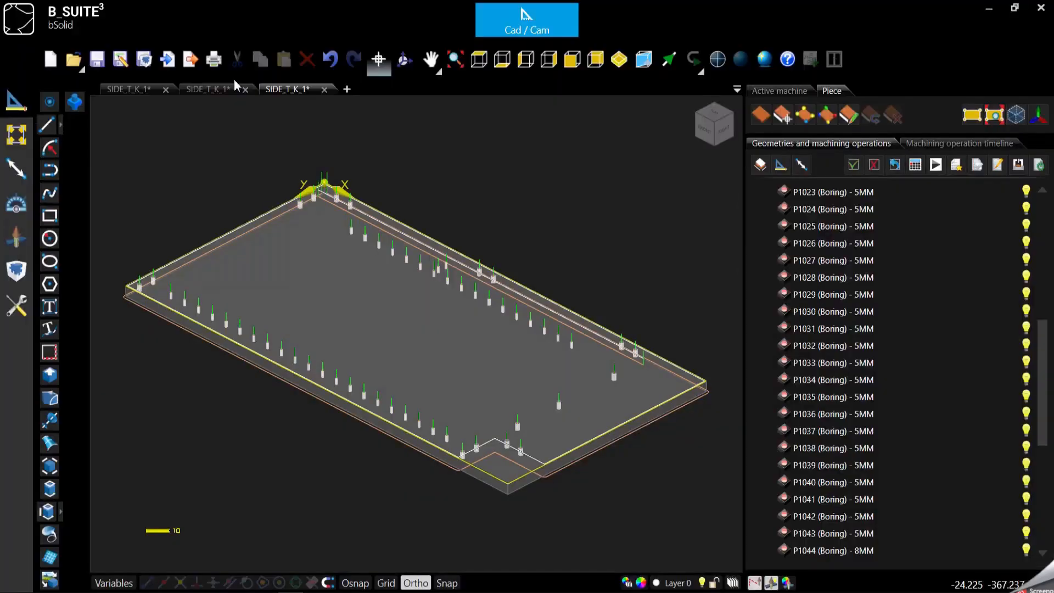